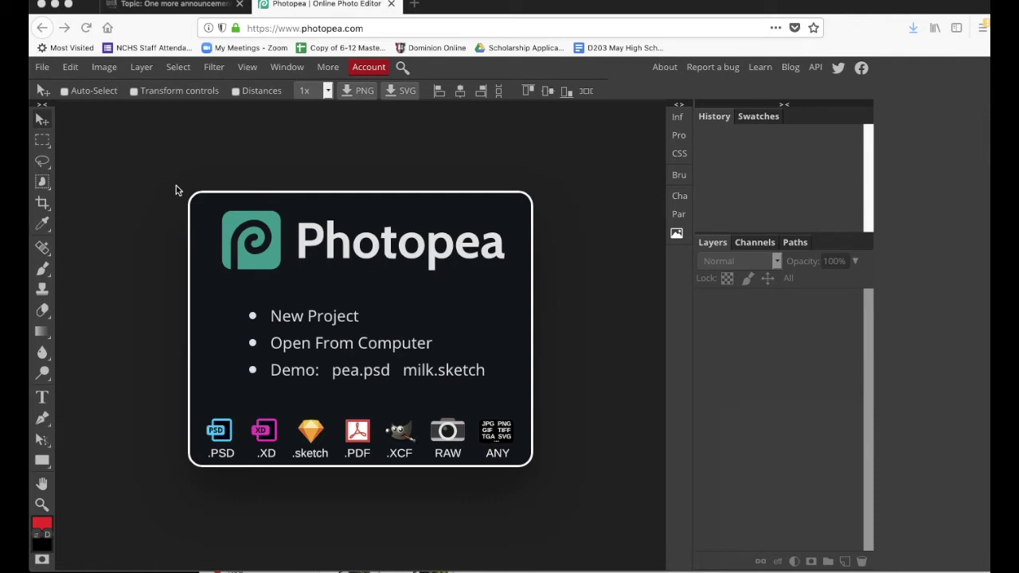
Open !Nature.JPG from Photopea_SAMPLES and duplicate its Background layer.
left_click(41, 69)
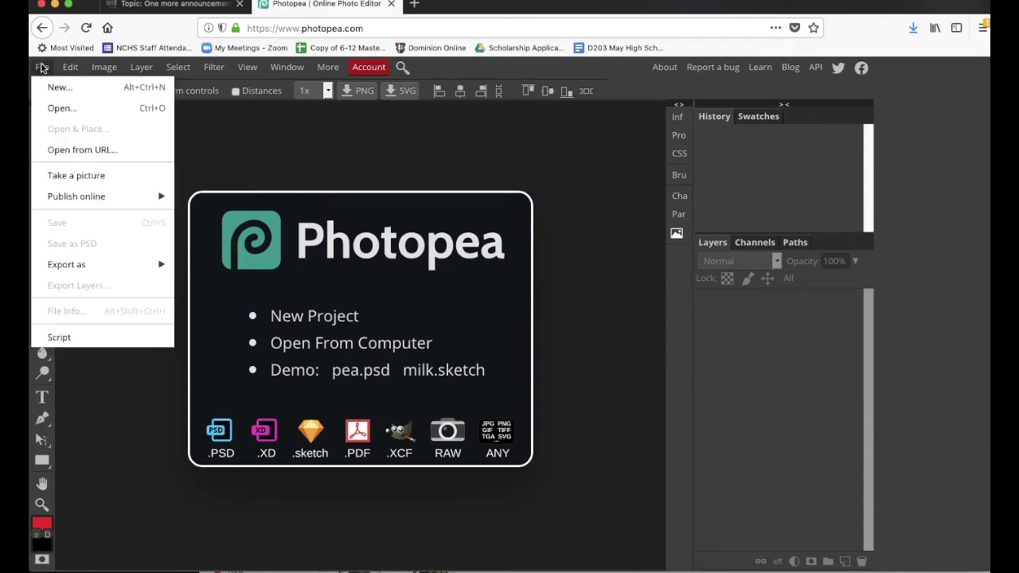
left_click(55, 112)
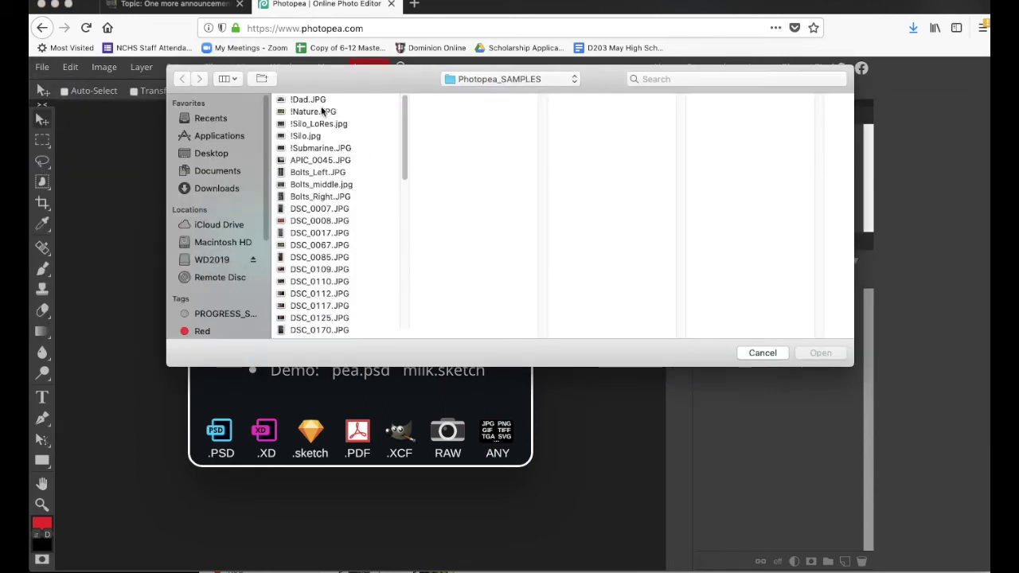
left_click(322, 112)
left_click(818, 353)
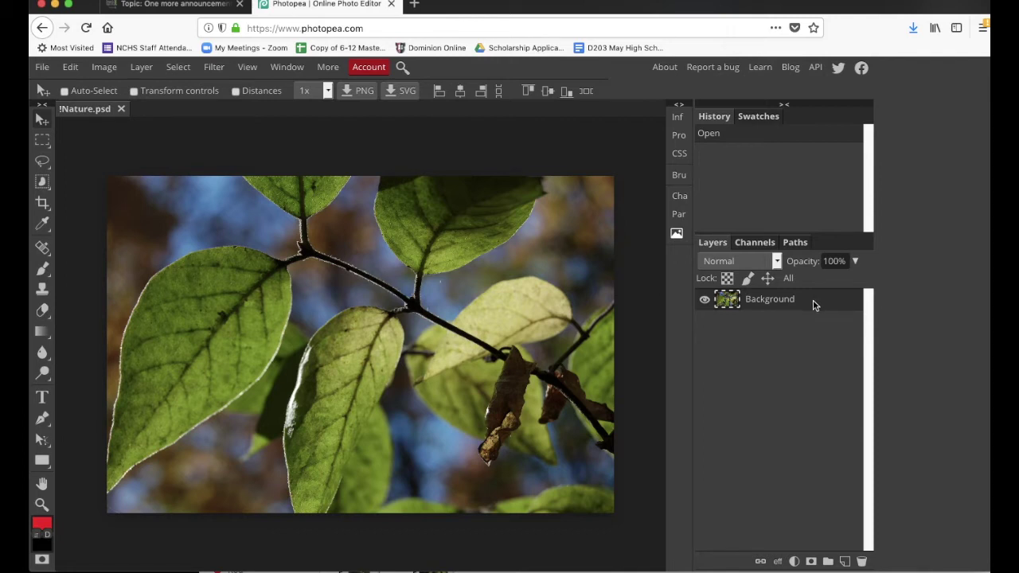
left_click_drag(814, 304, 846, 563)
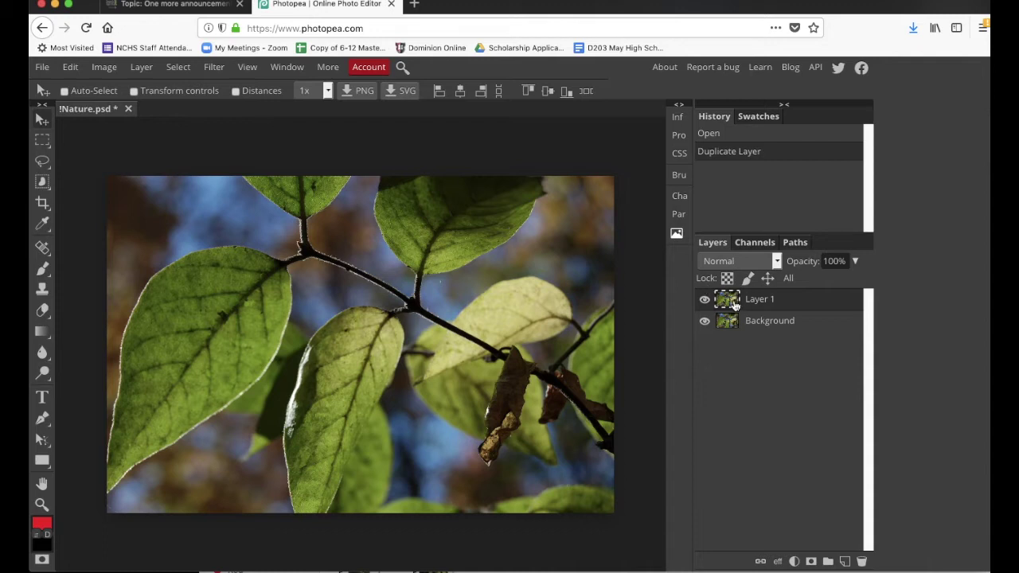
Select Layer 1, the duplicate stacked above the Background layer.
left_click(747, 322)
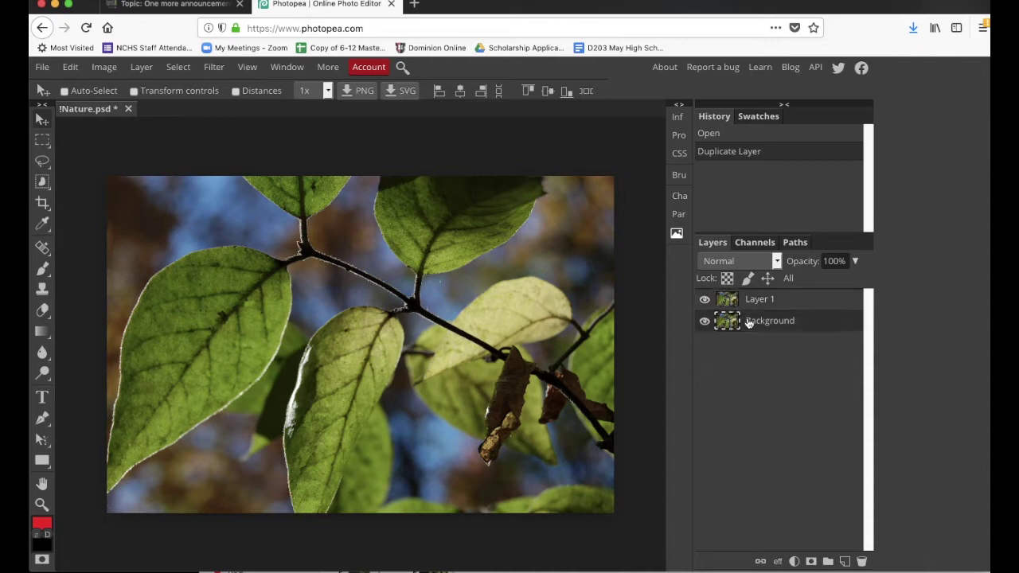
left_click(752, 302)
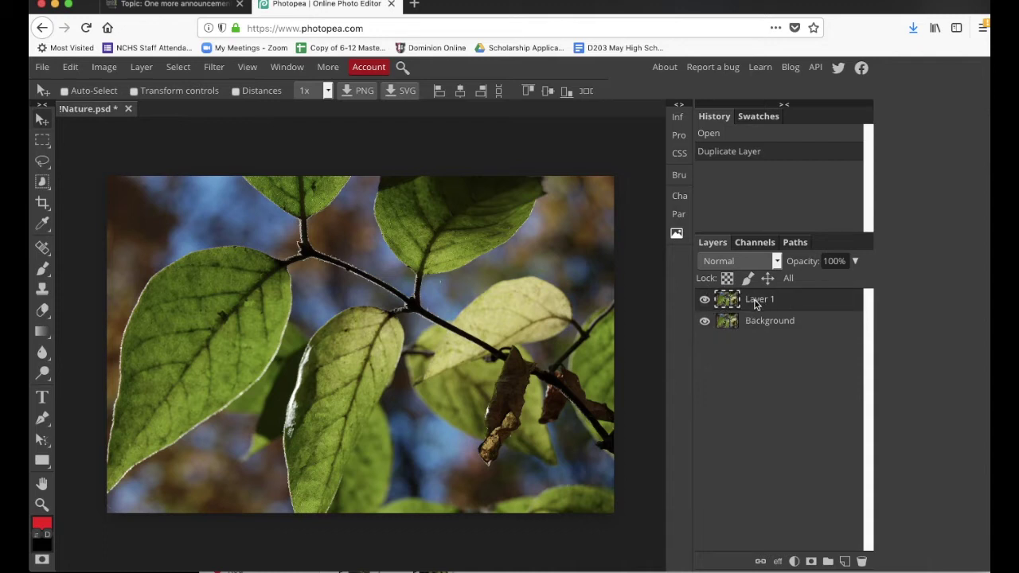
left_click(107, 69)
Open the Black & White adjustment for Layer 1 and move its dialog beside the photo.
mouse_move(117, 88)
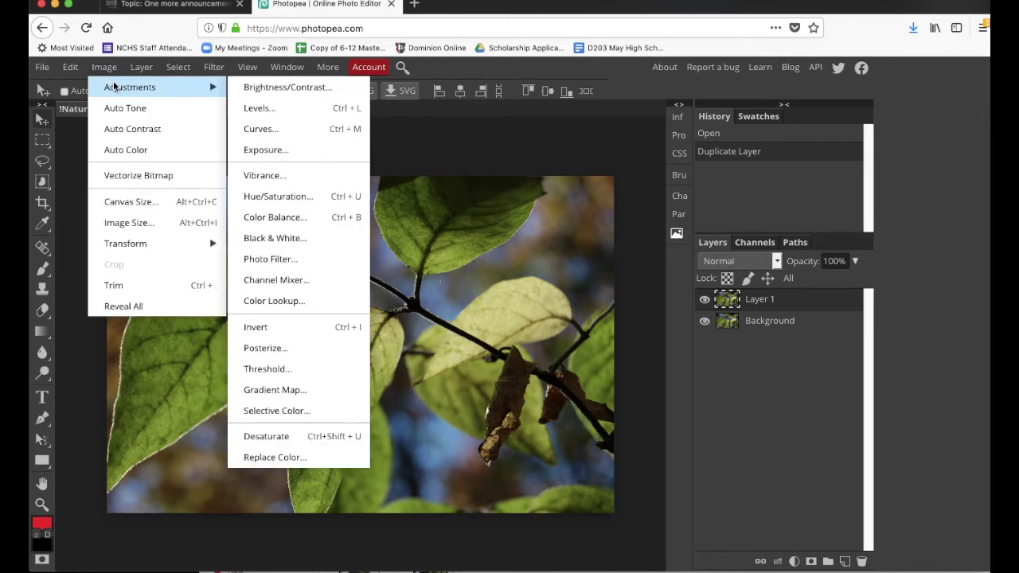
left_click(274, 239)
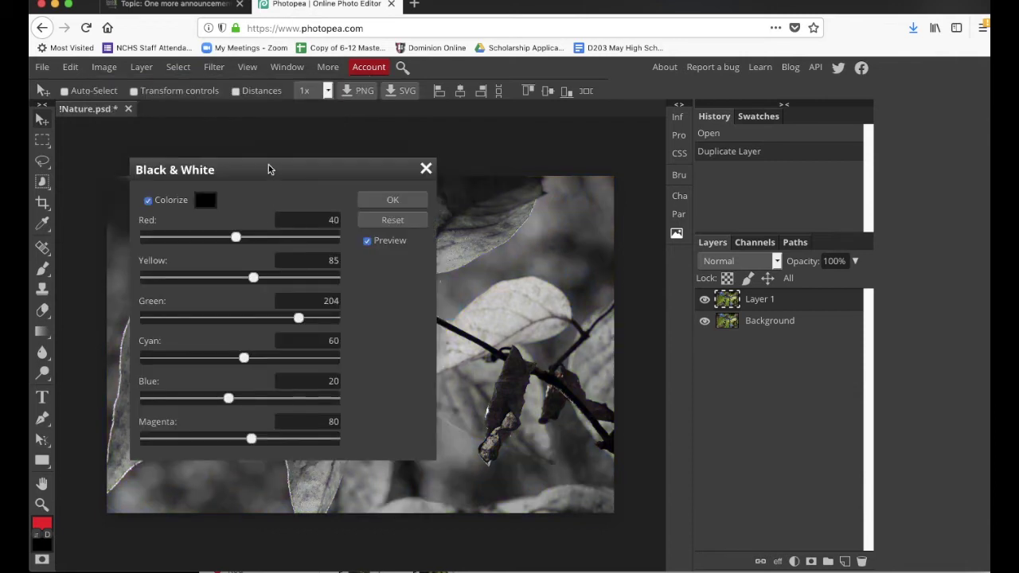
left_click_drag(268, 167, 757, 159)
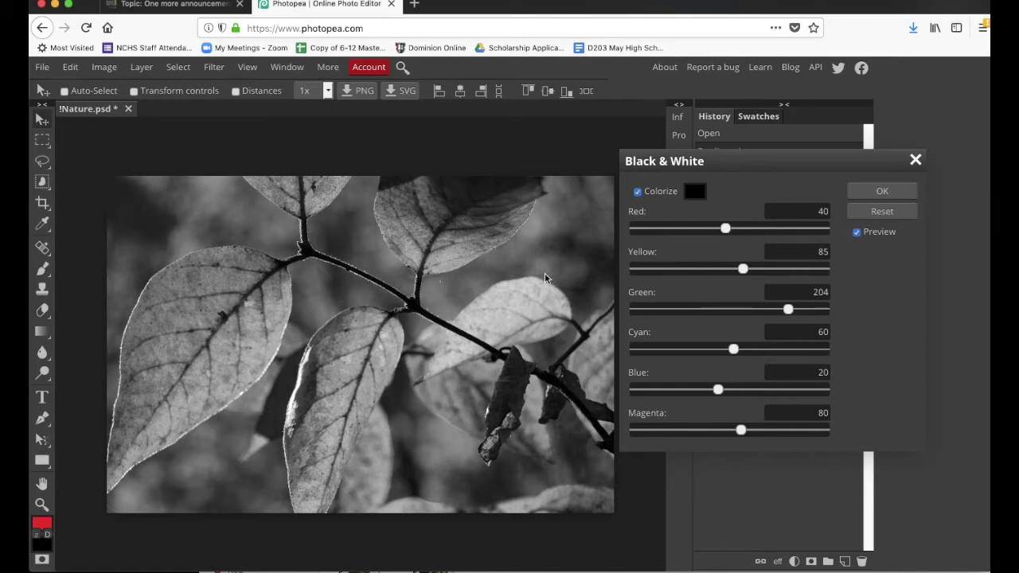
Convert Layer 1 to black and white: Red -78, Yellow 128, Green 88, Cyan -65, Blue 0, Magenta -58.
left_click_drag(725, 228, 685, 241)
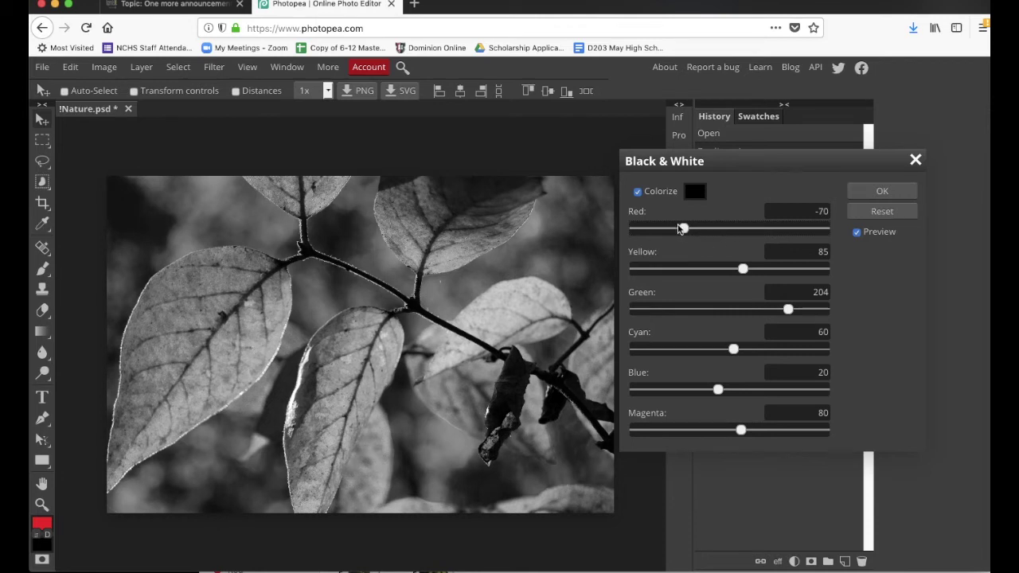
mouse_move(681, 230)
left_mouse_down()
mouse_move(742, 231)
mouse_move(679, 247)
left_mouse_up()
mouse_move(744, 271)
left_mouse_down()
mouse_move(703, 269)
mouse_move(762, 273)
mouse_move(677, 269)
mouse_move(771, 268)
mouse_move(758, 268)
left_mouse_up()
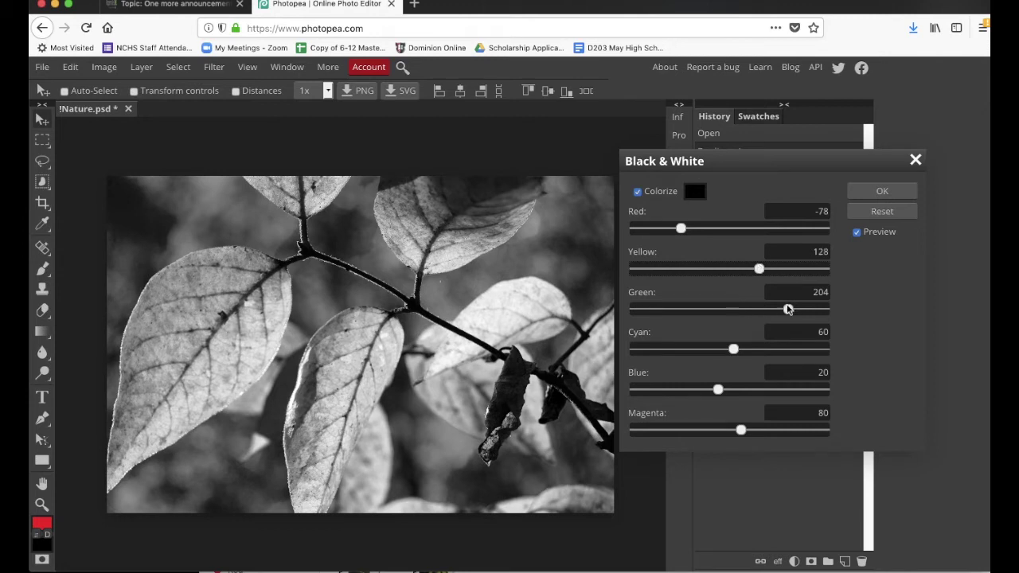
left_click_drag(769, 310, 745, 320)
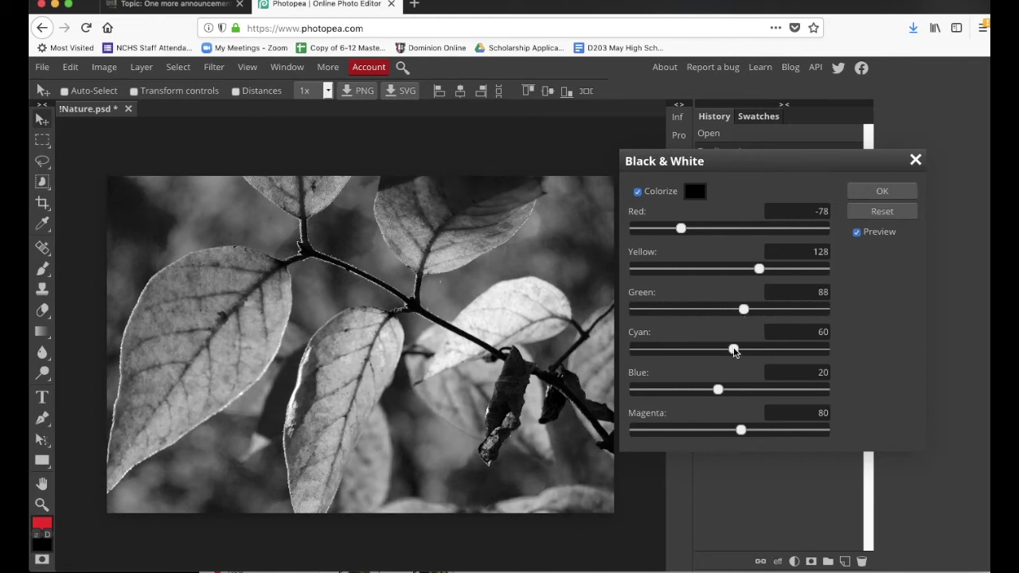
left_click_drag(734, 351, 686, 348)
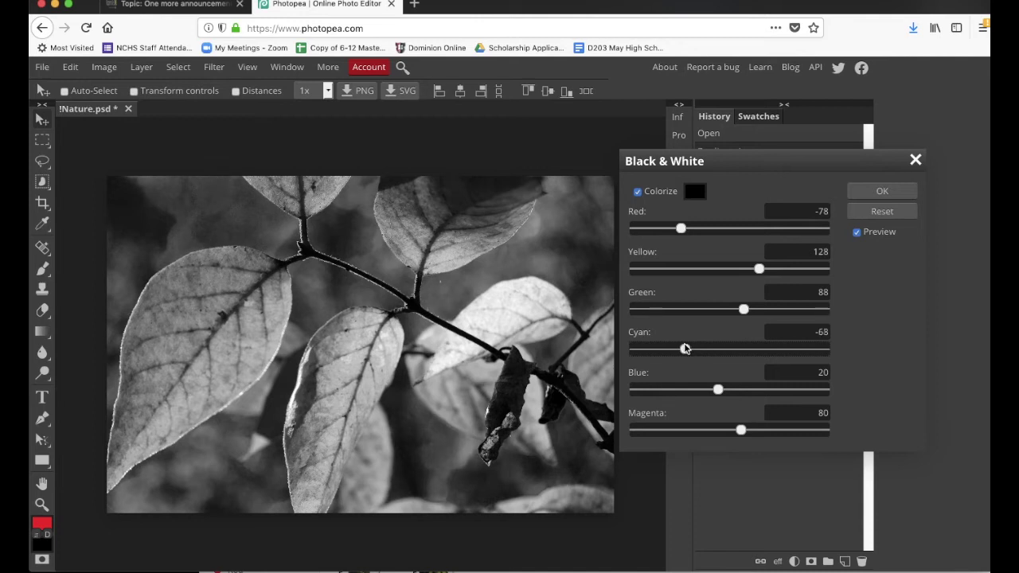
mouse_move(718, 389)
left_mouse_down()
mouse_move(693, 390)
mouse_move(745, 393)
mouse_move(711, 390)
left_mouse_up()
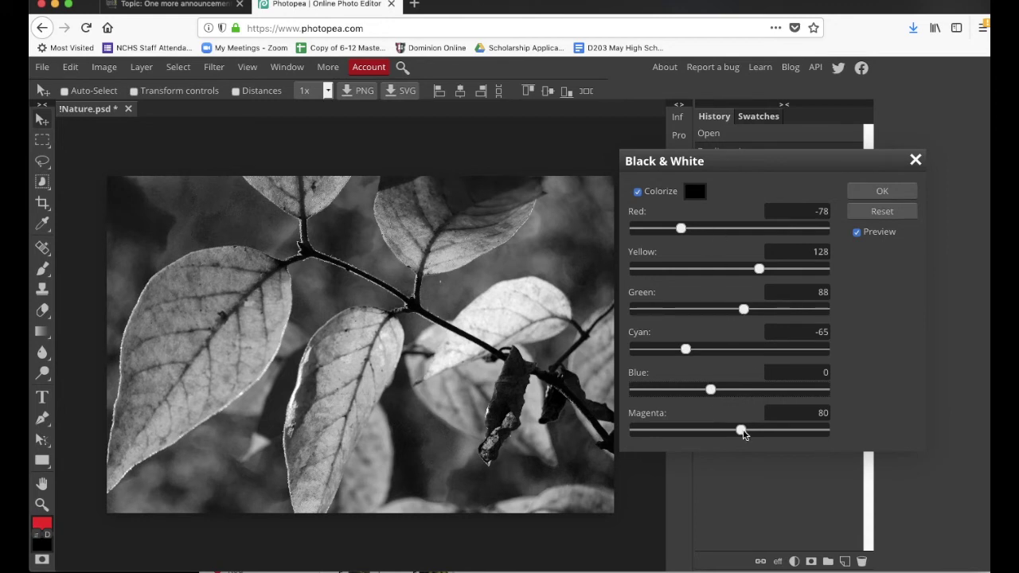
left_click_drag(740, 430, 689, 441)
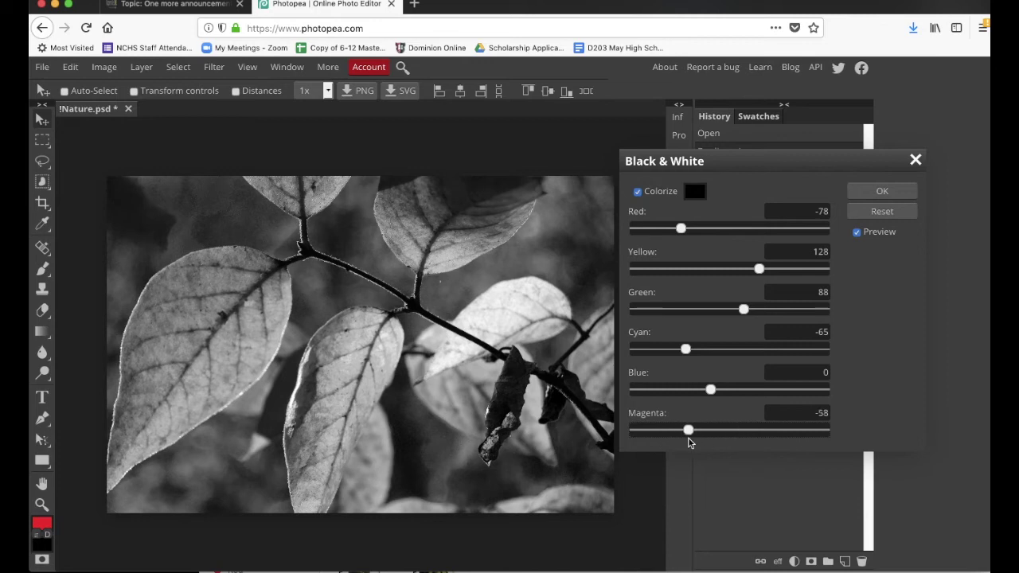
left_click(884, 192)
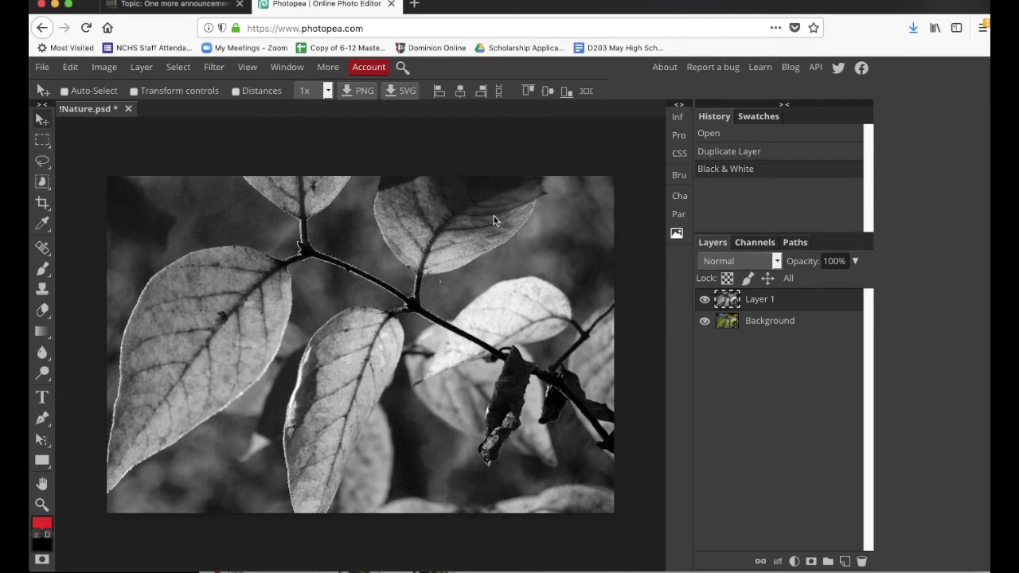
Open the Photo Filter at 80% density, move its dialog aside, and open its colour picker.
left_click(103, 67)
mouse_move(119, 89)
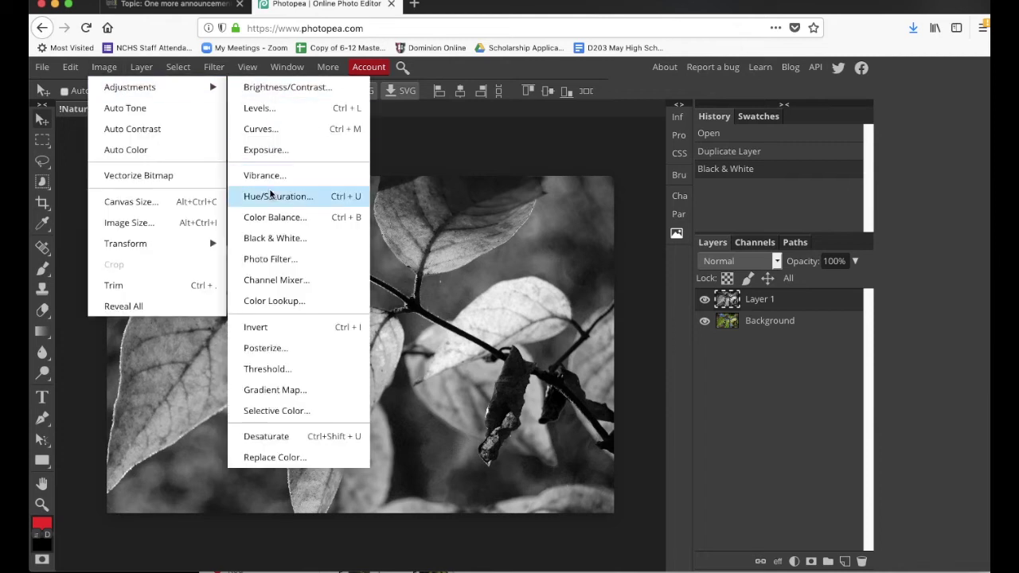
left_click(266, 256)
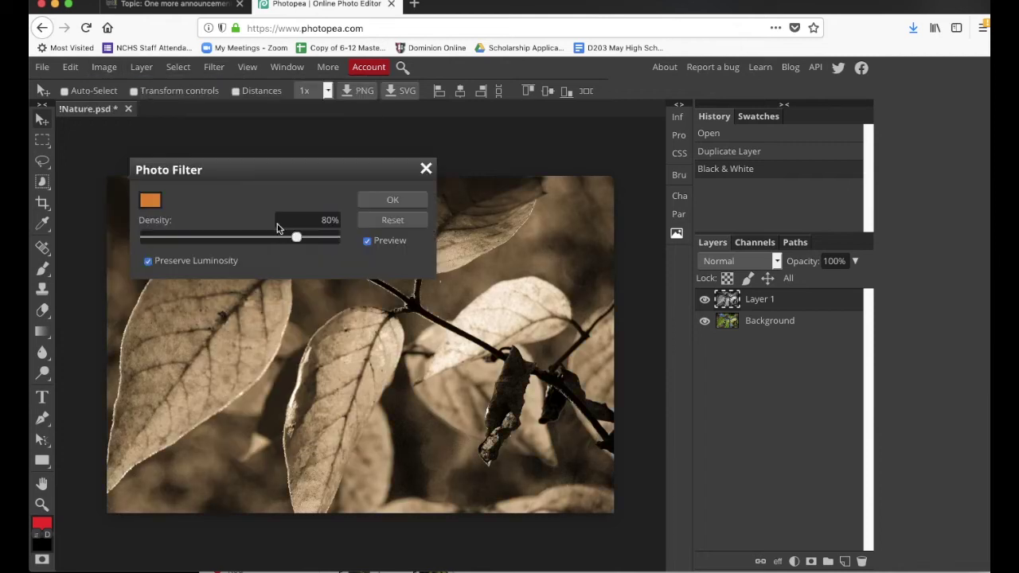
left_click_drag(293, 170, 686, 125)
left_click_drag(756, 116, 822, 112)
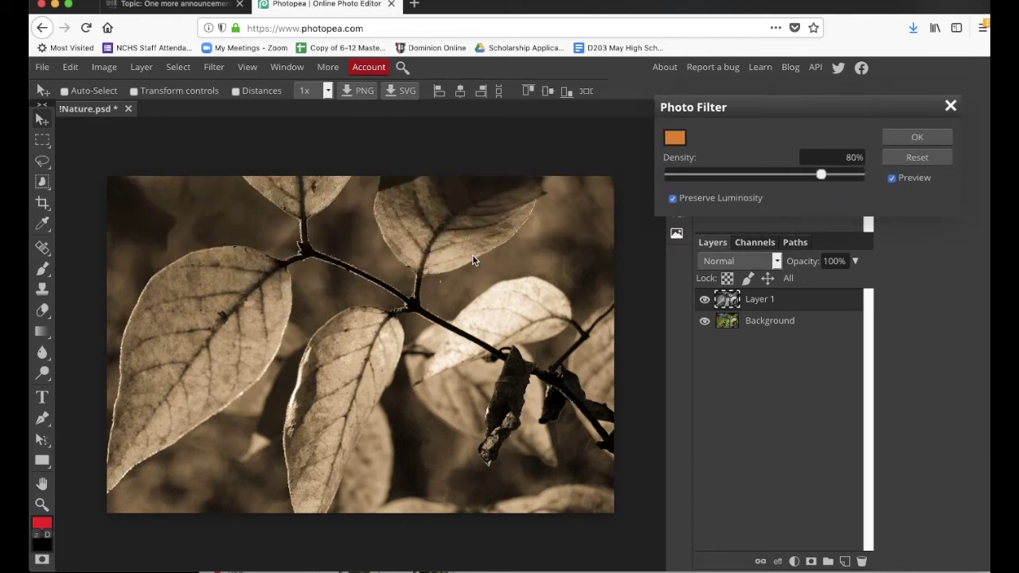
left_click(673, 139)
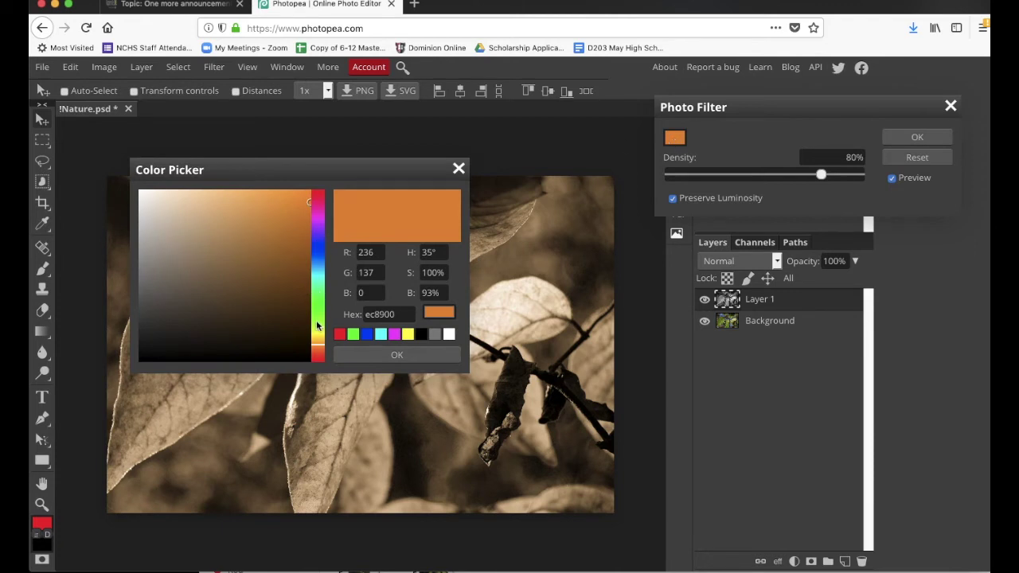
Try a light purple and then a green photo filter colour.
left_click(318, 243)
left_click(216, 204)
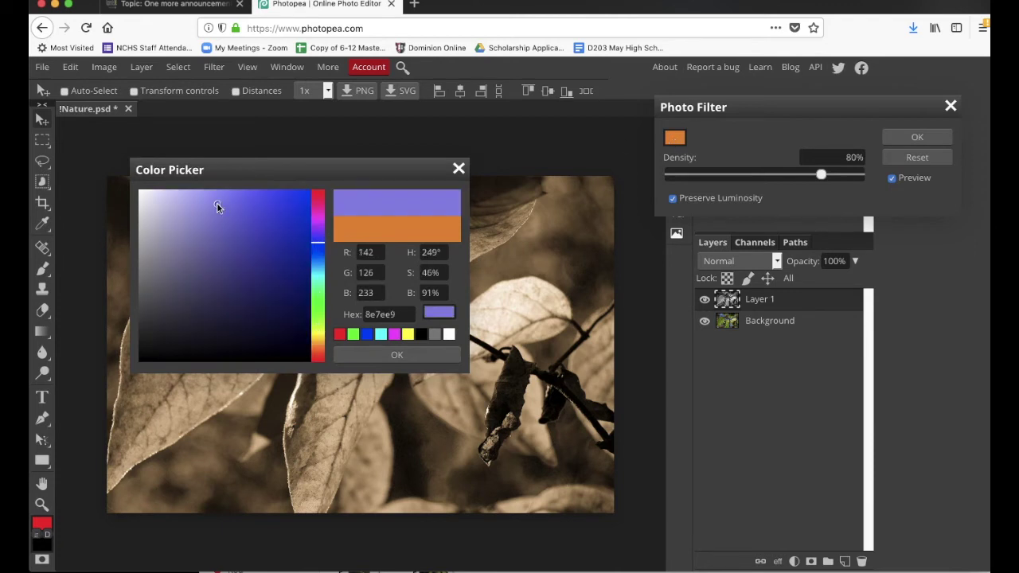
left_click_drag(242, 201, 218, 198)
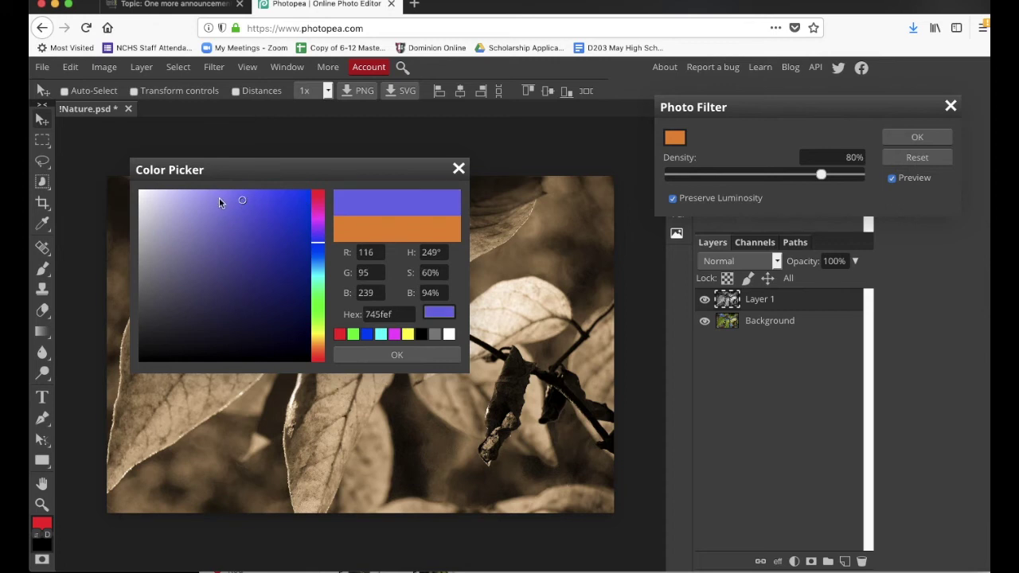
left_click(384, 358)
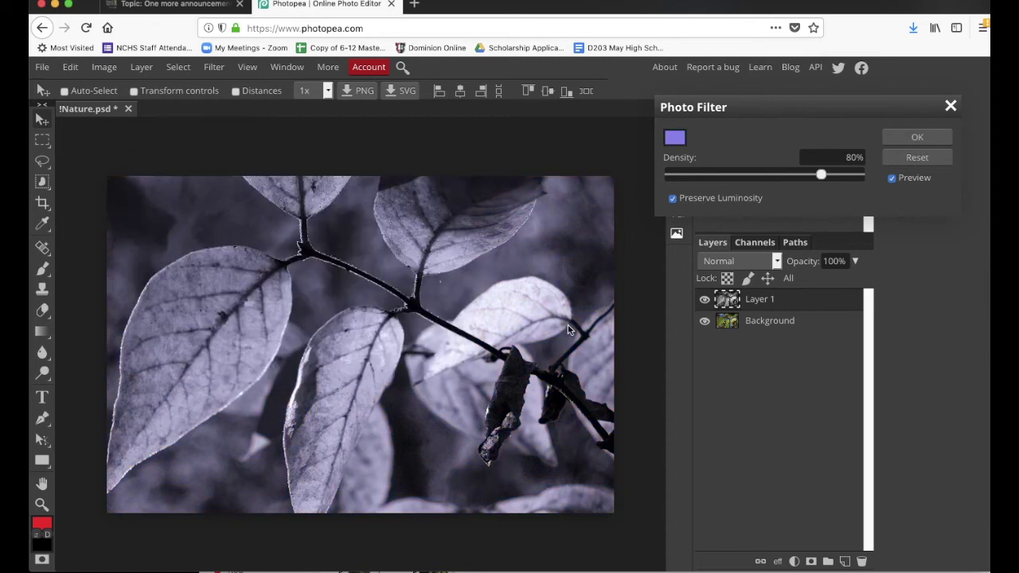
left_click(676, 138)
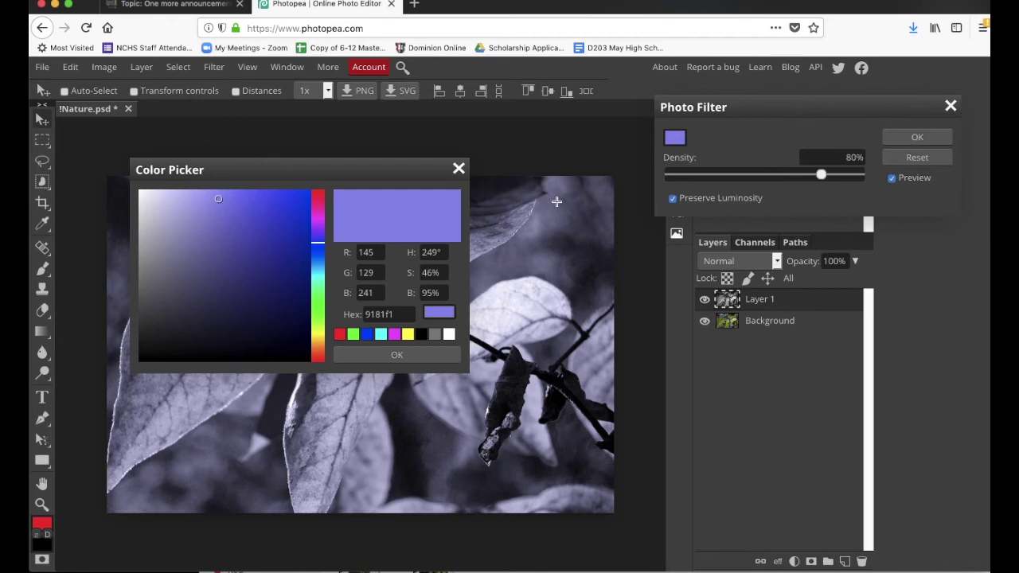
left_click(319, 316)
left_click(270, 232)
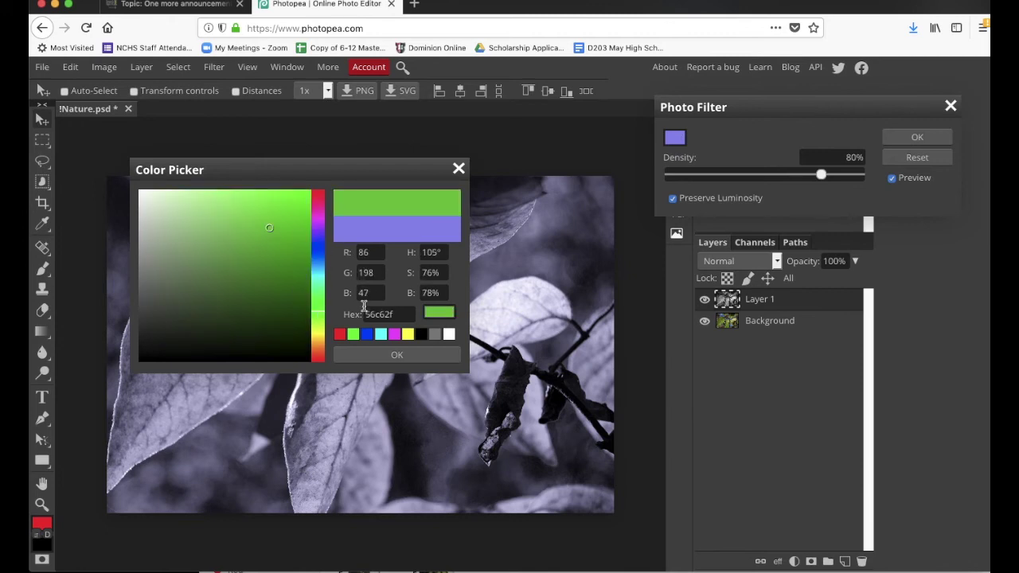
left_click(364, 351)
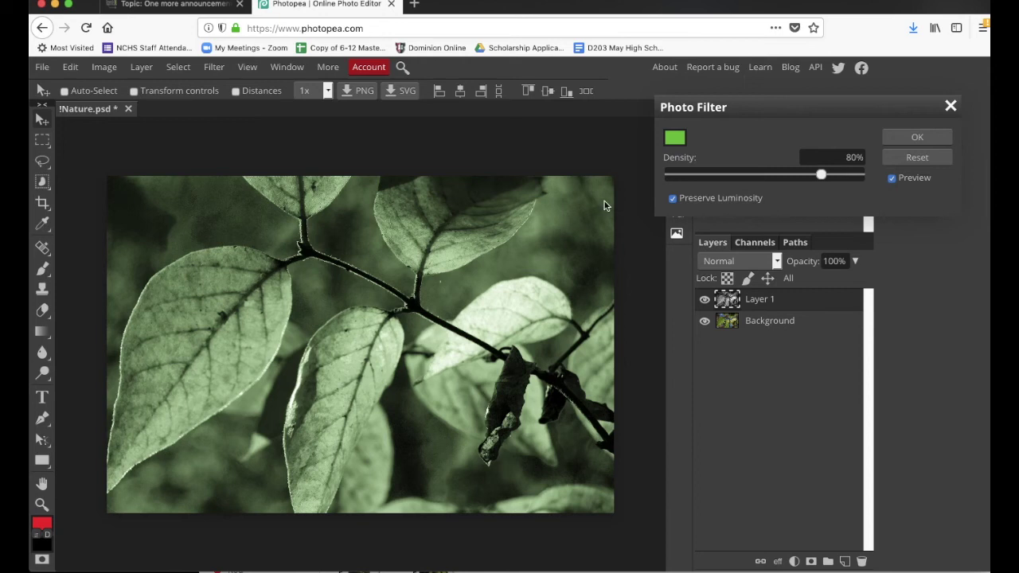
Set the photo filter density to 73%.
mouse_move(823, 174)
left_mouse_down()
mouse_move(752, 173)
mouse_move(833, 174)
mouse_move(820, 173)
left_mouse_up()
left_click(742, 177)
left_click(807, 174)
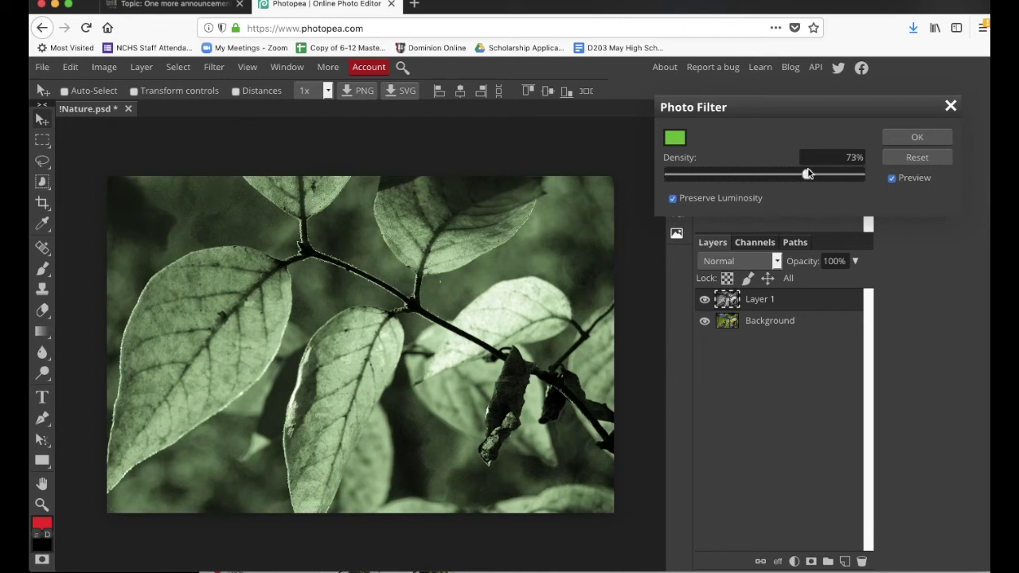
Set the photo filter colour to orange-brown c0801a.
left_click(674, 137)
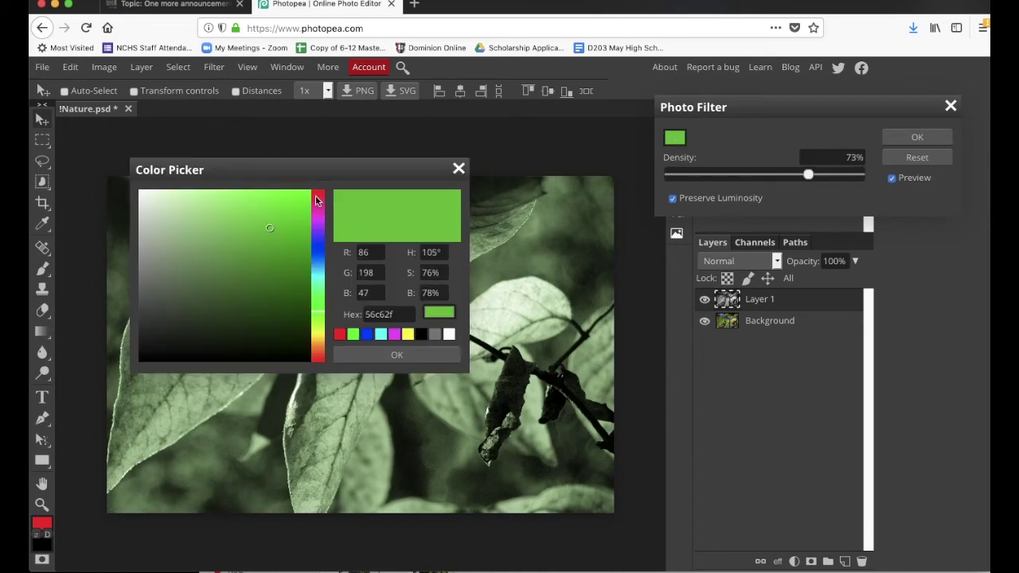
left_click(318, 357)
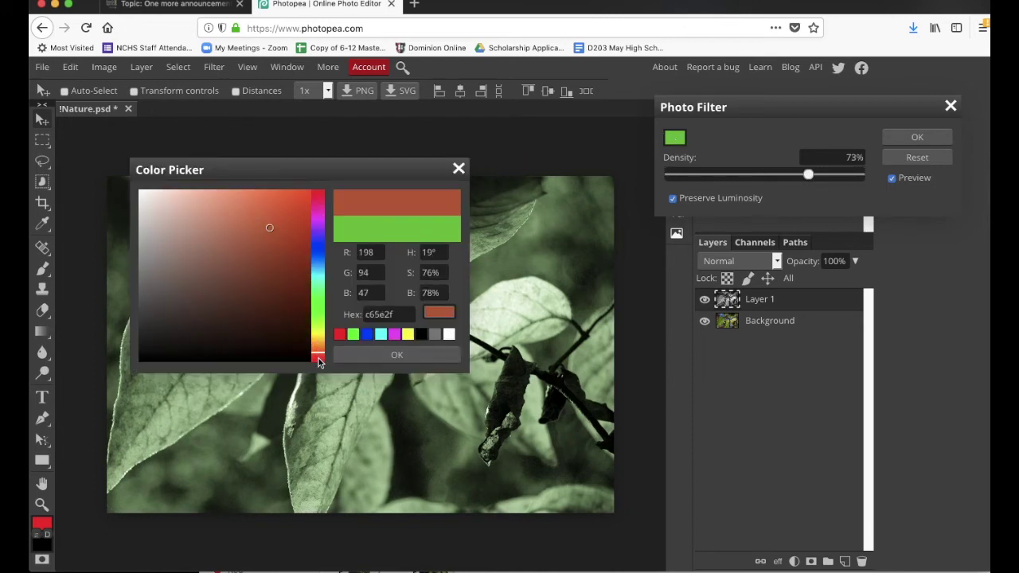
left_click(320, 198)
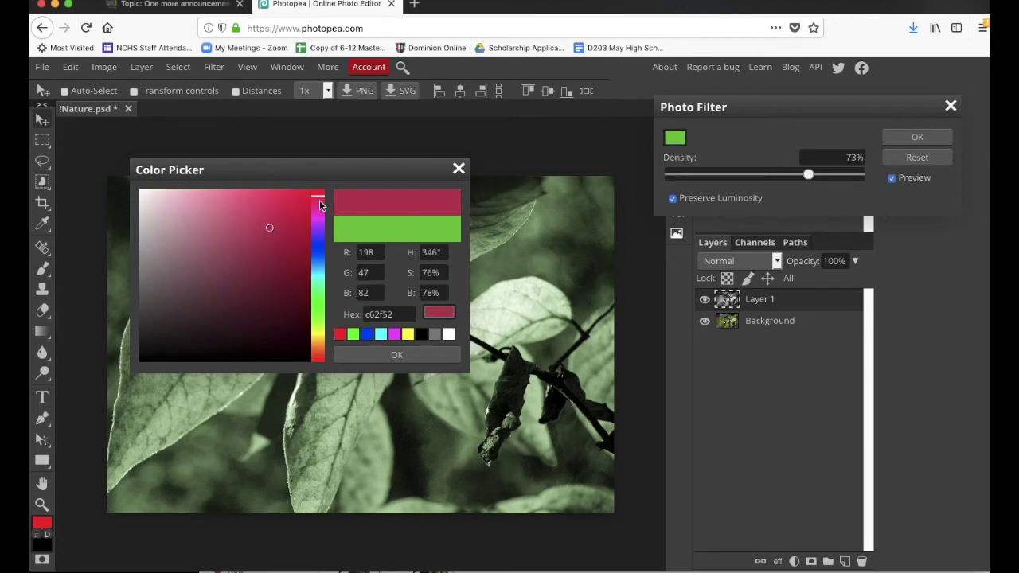
left_click(319, 351)
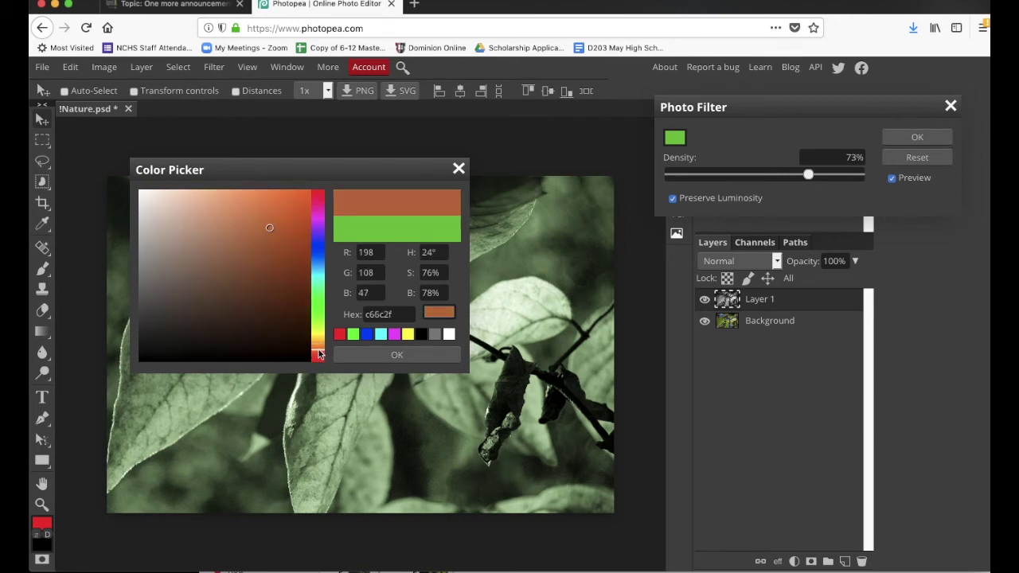
left_click(319, 347)
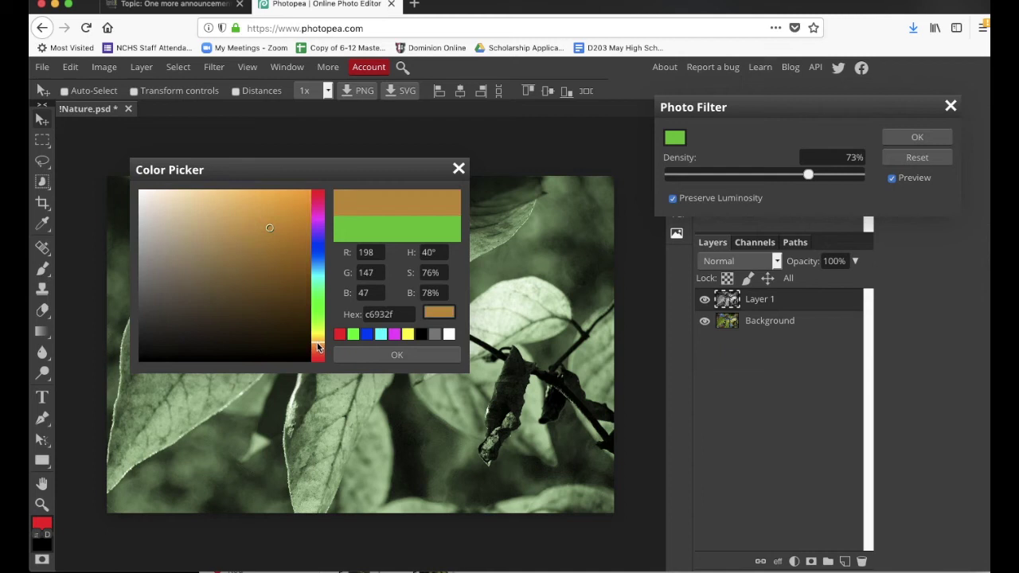
left_click(287, 231)
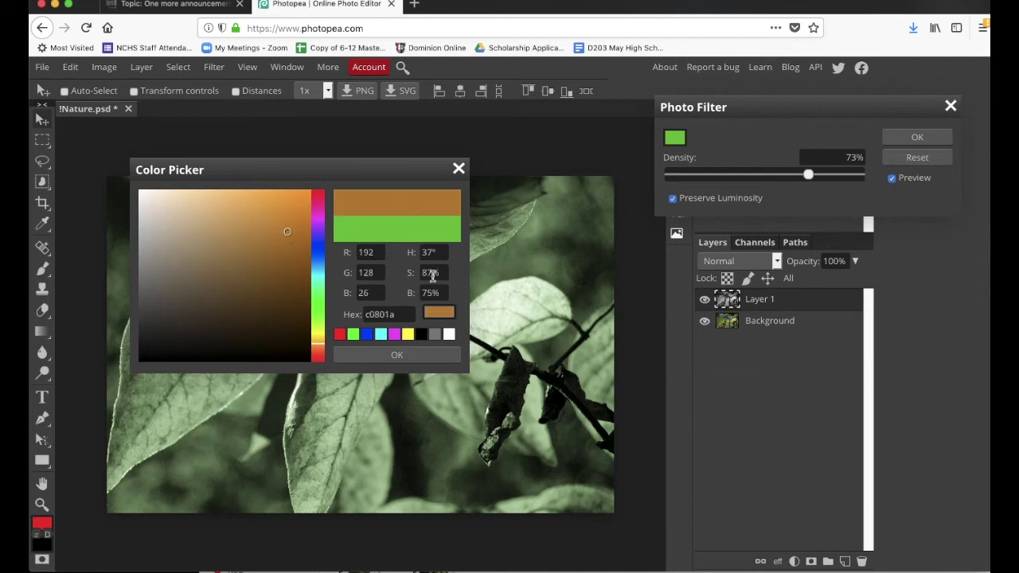
left_click(400, 355)
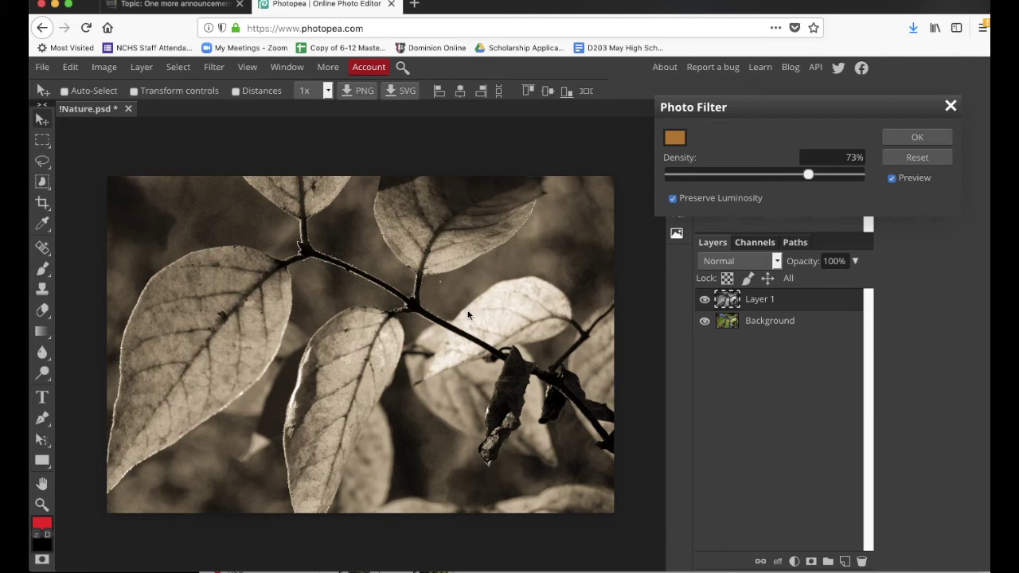
left_click(43, 68)
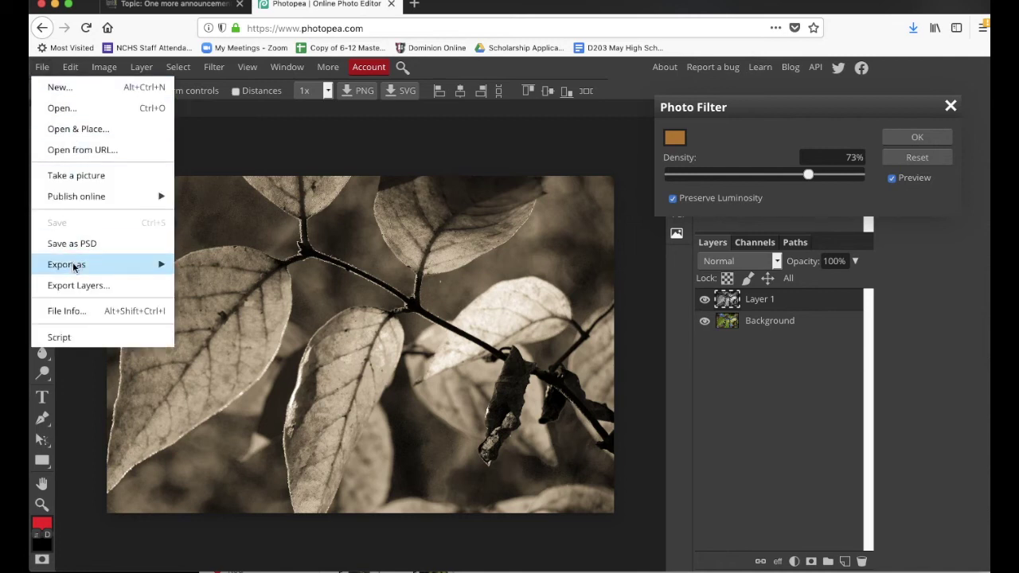
Export the image as a JPG, download !Nature.jpg, and open it from Downloads to check.
mouse_move(73, 266)
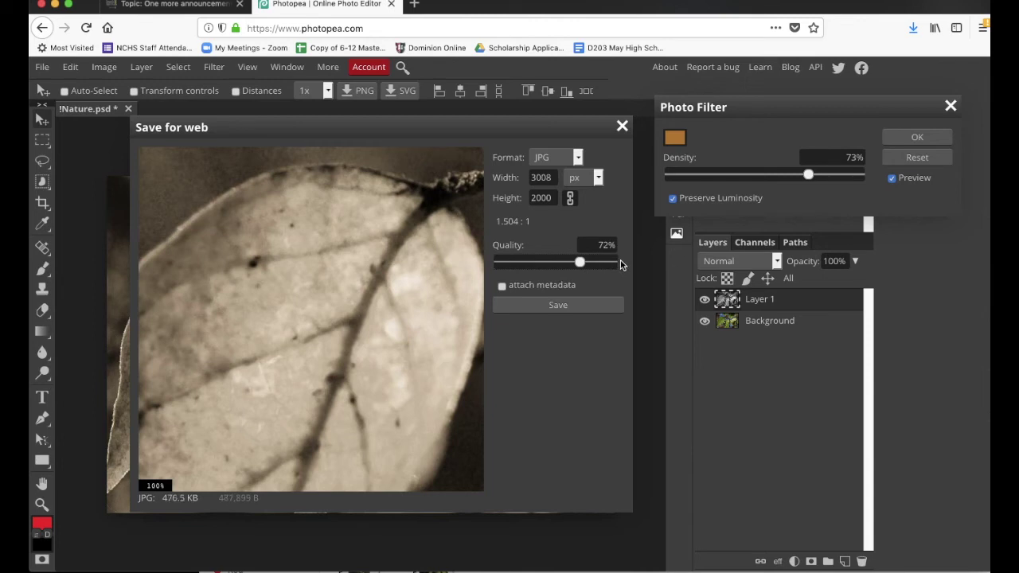
left_click_drag(621, 265, 613, 265)
left_click(585, 305)
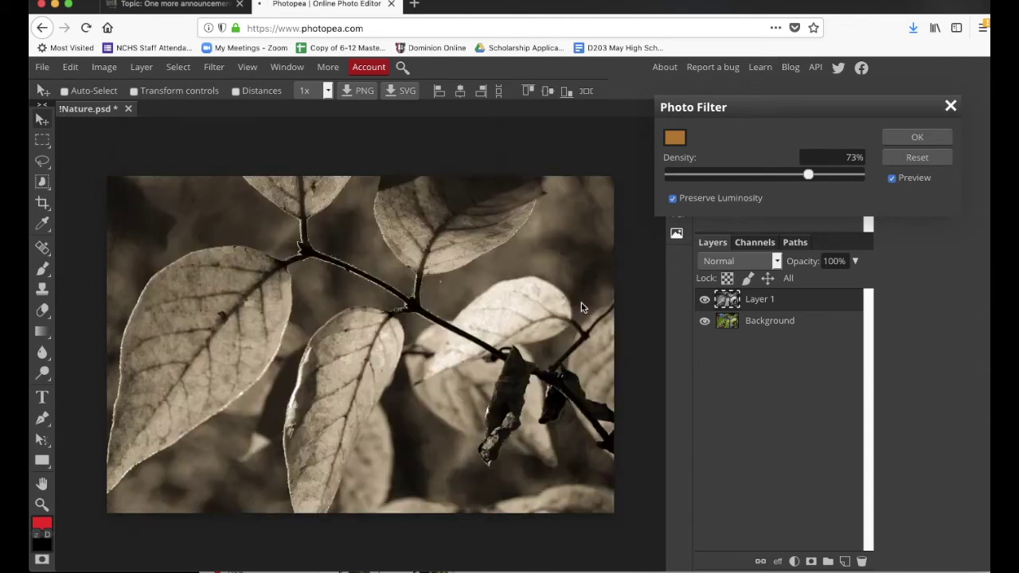
left_click(720, 200)
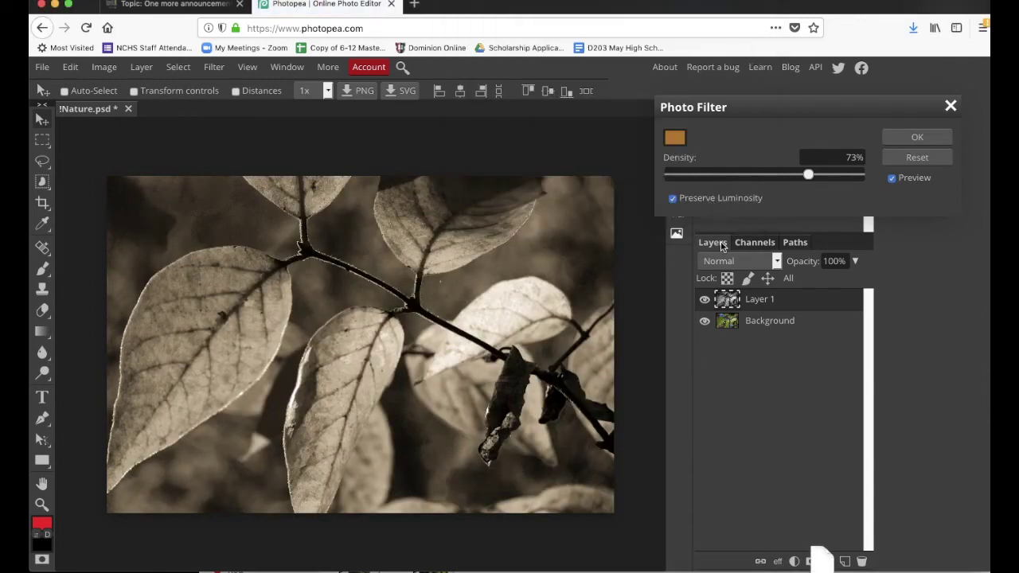
left_click(822, 557)
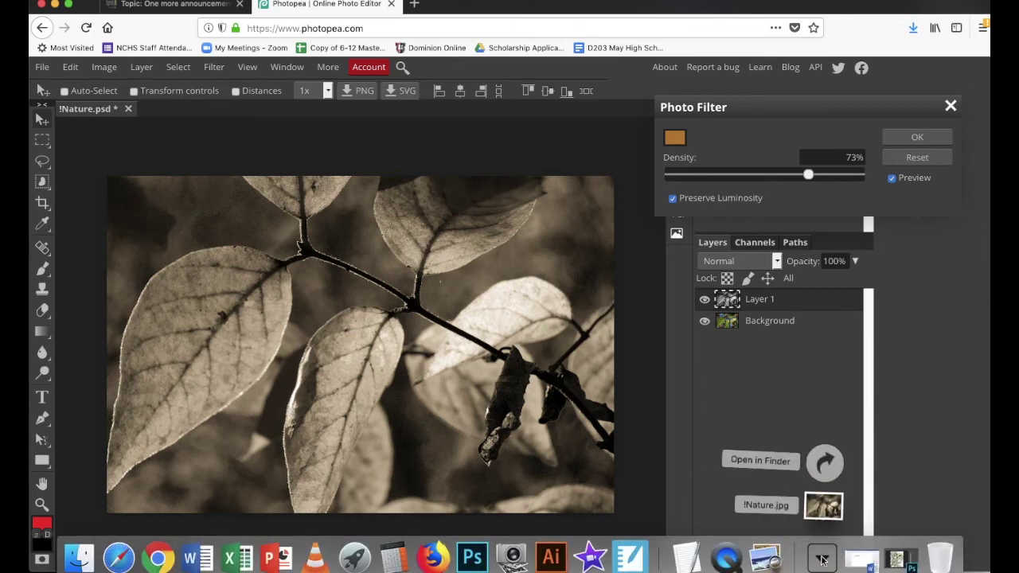
left_click(820, 508)
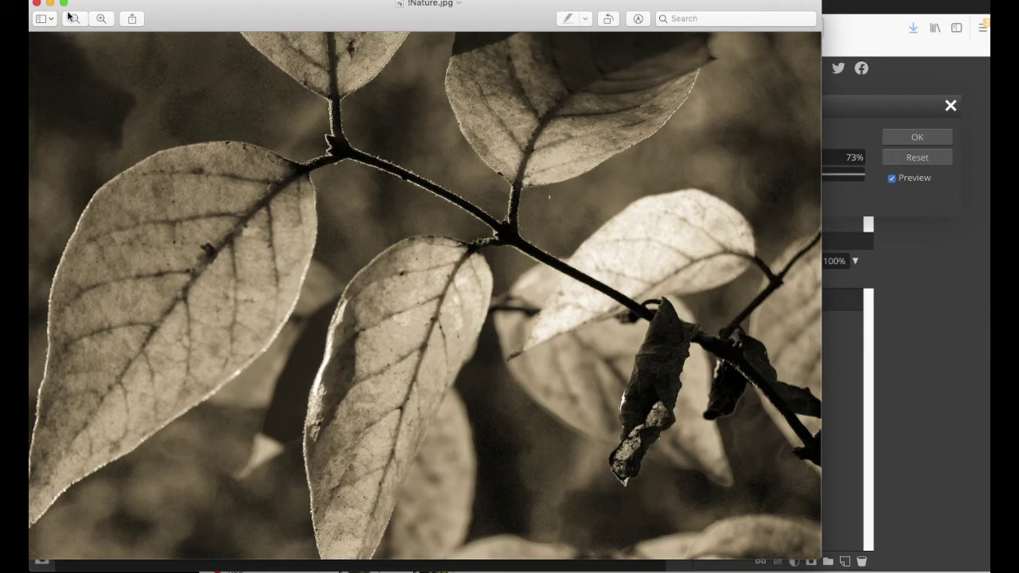
Close the Preview window showing !Nature.jpg.
left_click(37, 4)
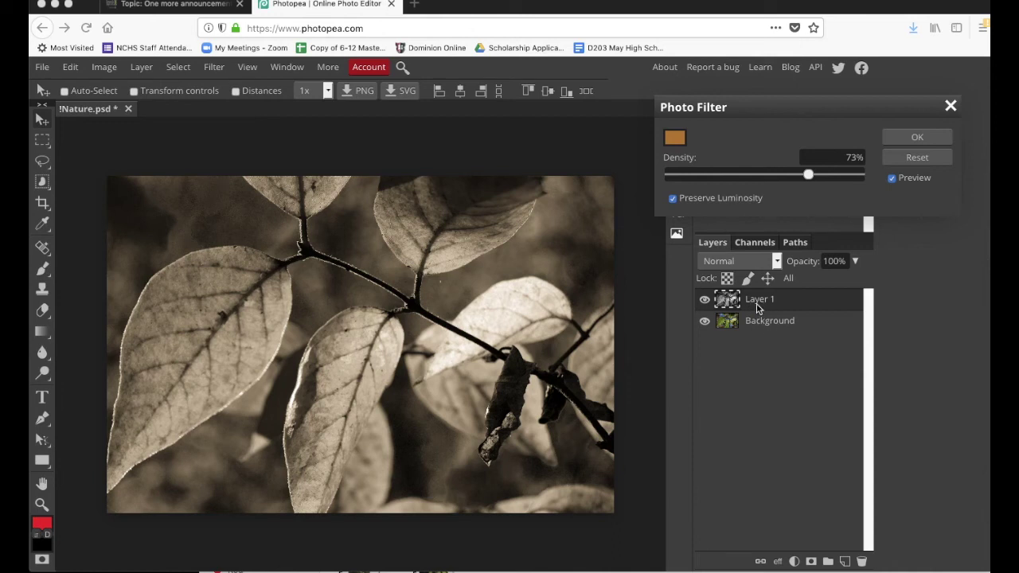
Apply the orange Photo Filter, then toggle Layer 1's visibility to compare, leaving it visible.
left_click(705, 301)
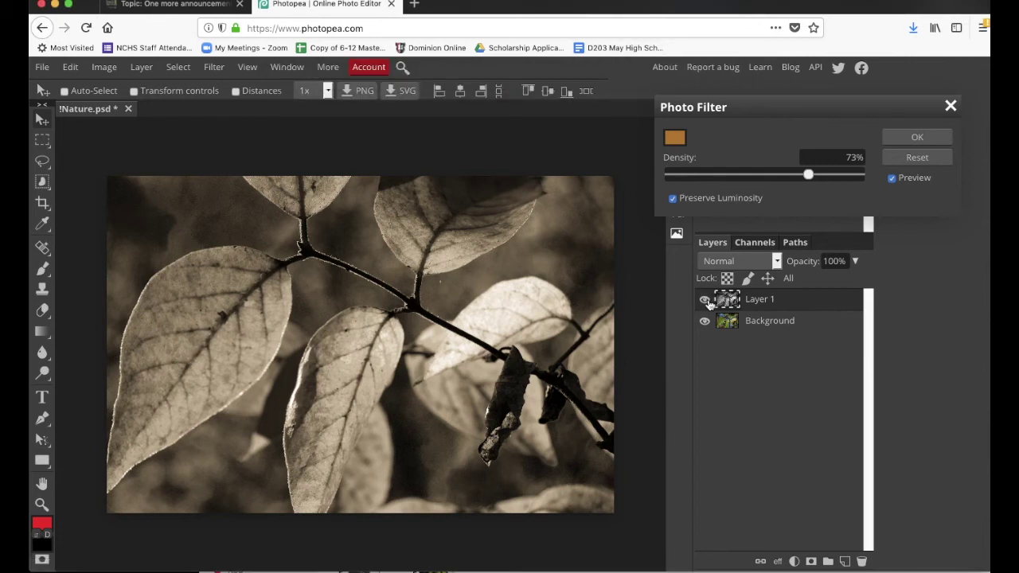
left_click(909, 143)
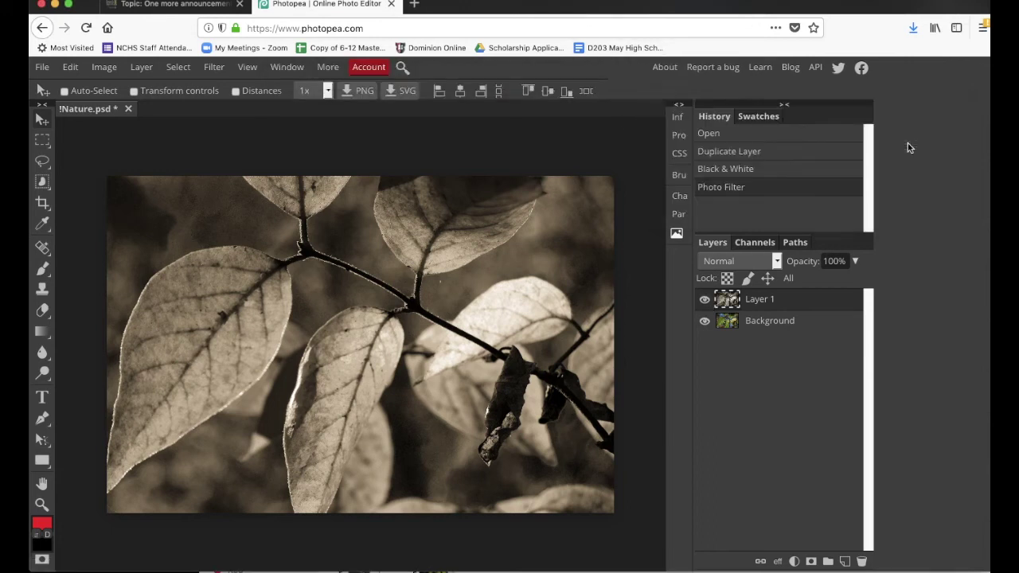
left_click(704, 300)
left_click(704, 300)
left_click(704, 300)
left_click(704, 300)
left_click(704, 300)
left_click(704, 301)
left_click(703, 300)
left_click(704, 300)
left_click(704, 300)
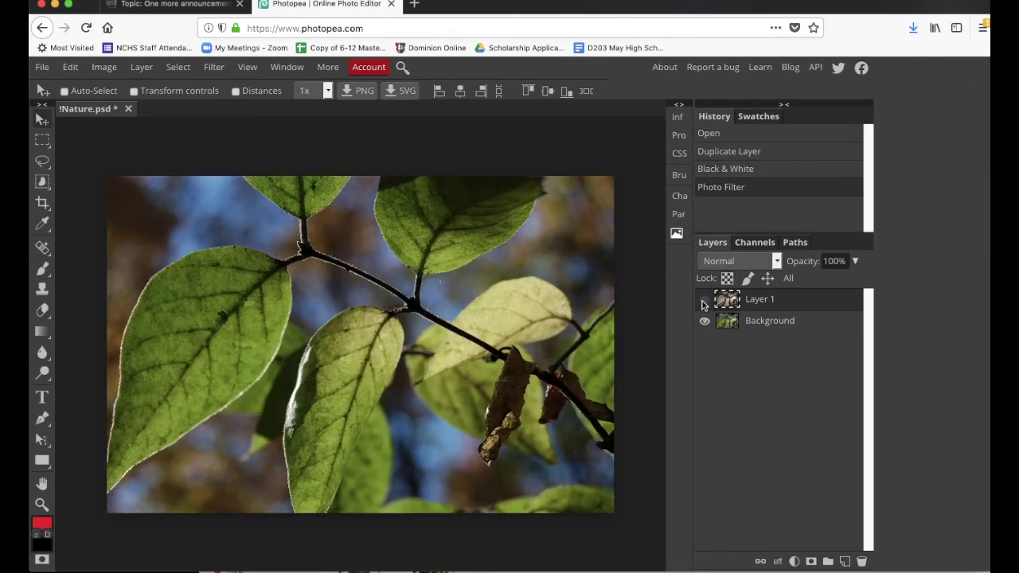
left_click(704, 300)
left_click(703, 301)
left_click(703, 300)
left_click(704, 300)
left_click(704, 300)
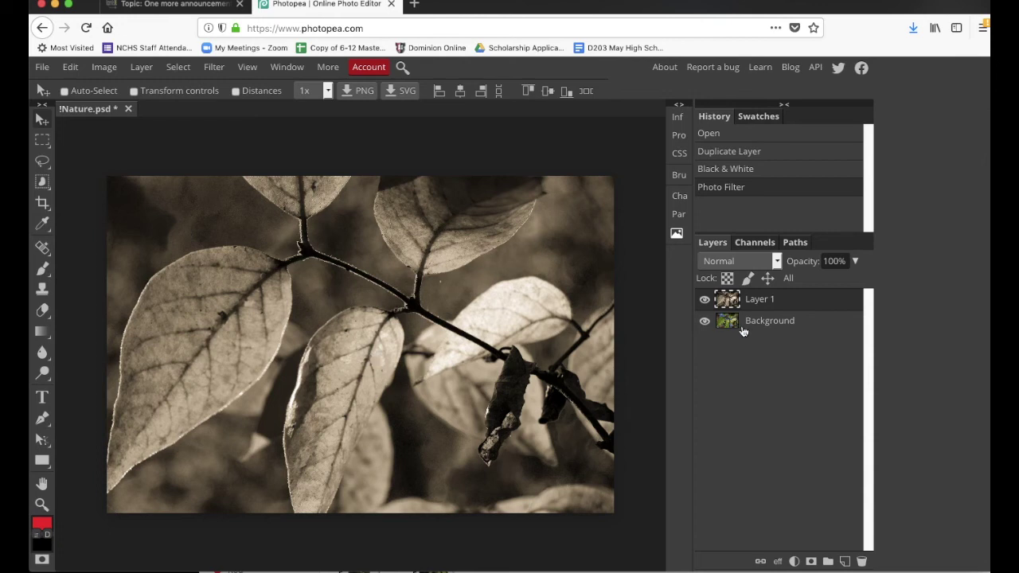
Select the Eraser with 635 px size and 39% hardness.
left_click(42, 253)
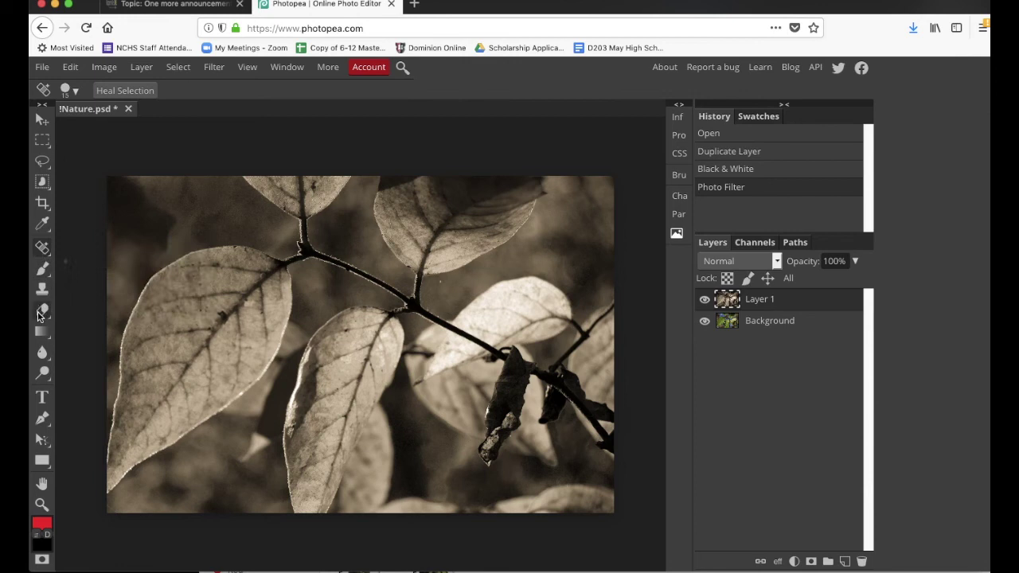
left_click(37, 315)
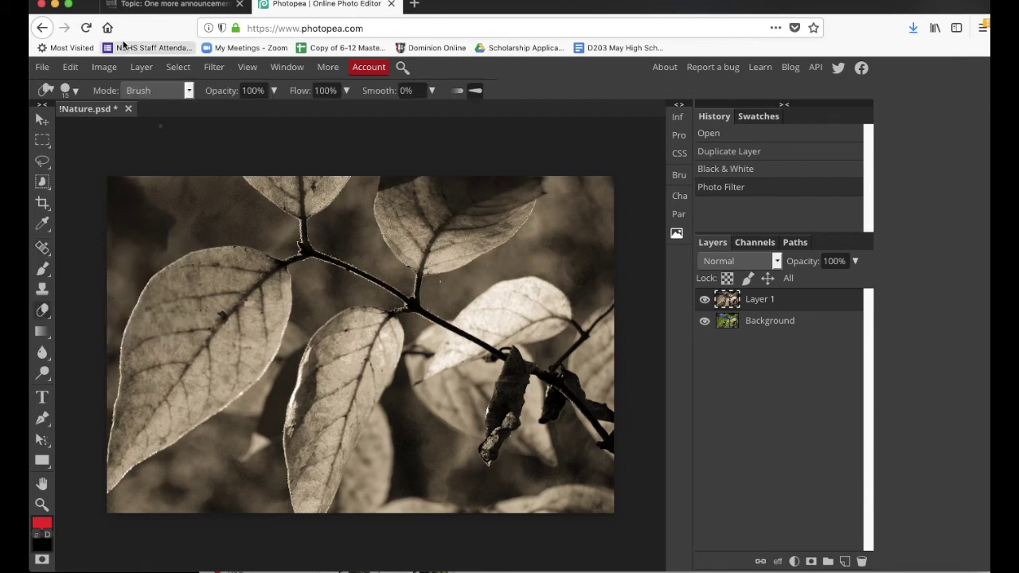
left_click(69, 91)
left_click_drag(105, 128, 164, 128)
left_click_drag(214, 160, 125, 160)
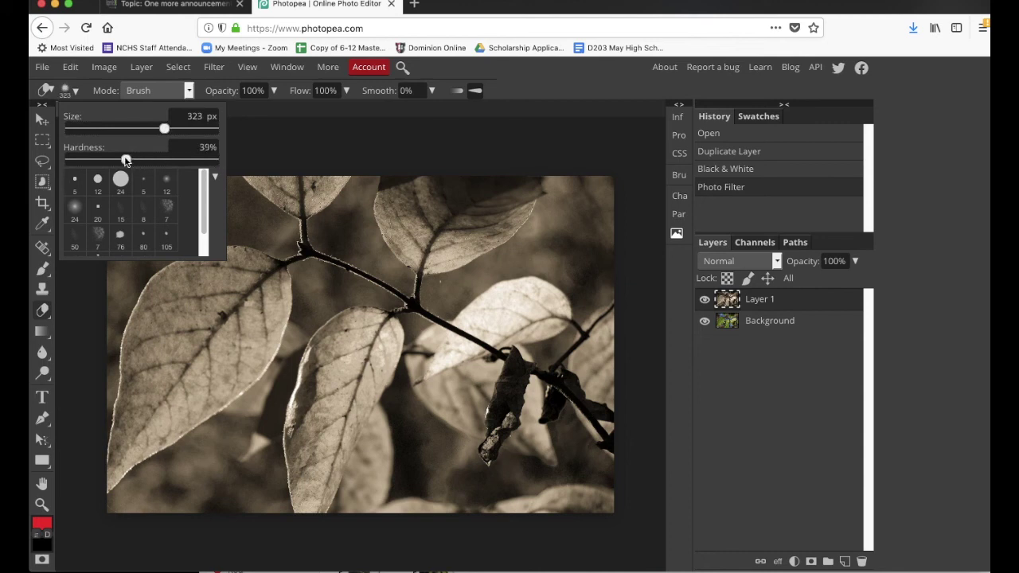
mouse_move(172, 129)
left_mouse_down()
mouse_move(198, 129)
mouse_move(183, 129)
left_mouse_up()
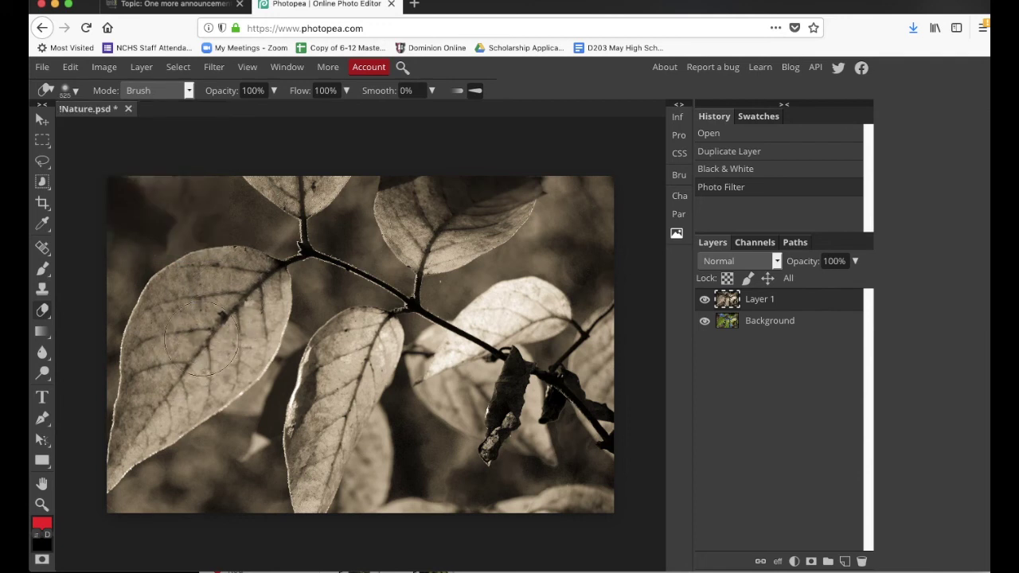
Erase the sepia layer over the large left leaf and the middle leaf.
mouse_move(211, 316)
left_mouse_down()
mouse_move(176, 380)
mouse_move(238, 330)
mouse_move(233, 306)
mouse_move(184, 278)
mouse_move(148, 334)
mouse_move(165, 384)
mouse_move(198, 395)
mouse_move(248, 335)
mouse_move(235, 285)
mouse_move(237, 294)
left_mouse_up()
mouse_move(352, 362)
left_mouse_down()
mouse_move(330, 418)
mouse_move(392, 350)
left_mouse_up()
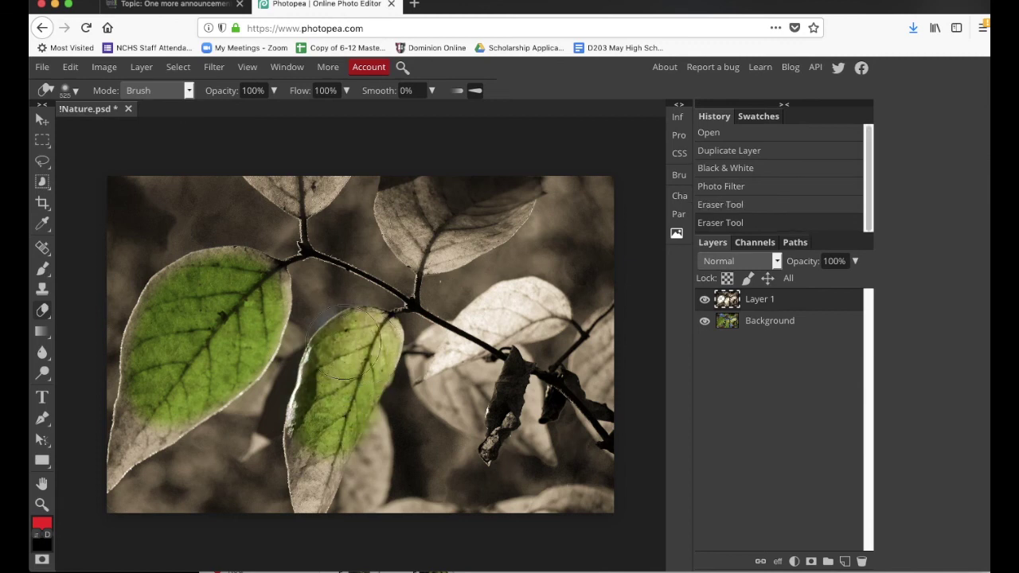
left_click(70, 90)
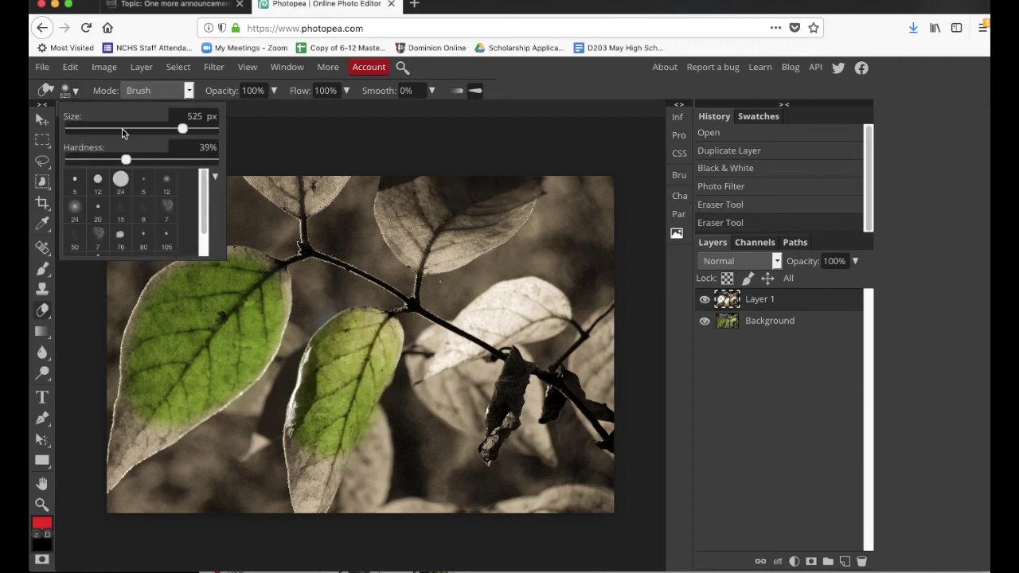
Set the eraser to 212 px and reveal green on the upper-right leaf.
left_click_drag(125, 130, 152, 133)
left_click(446, 209)
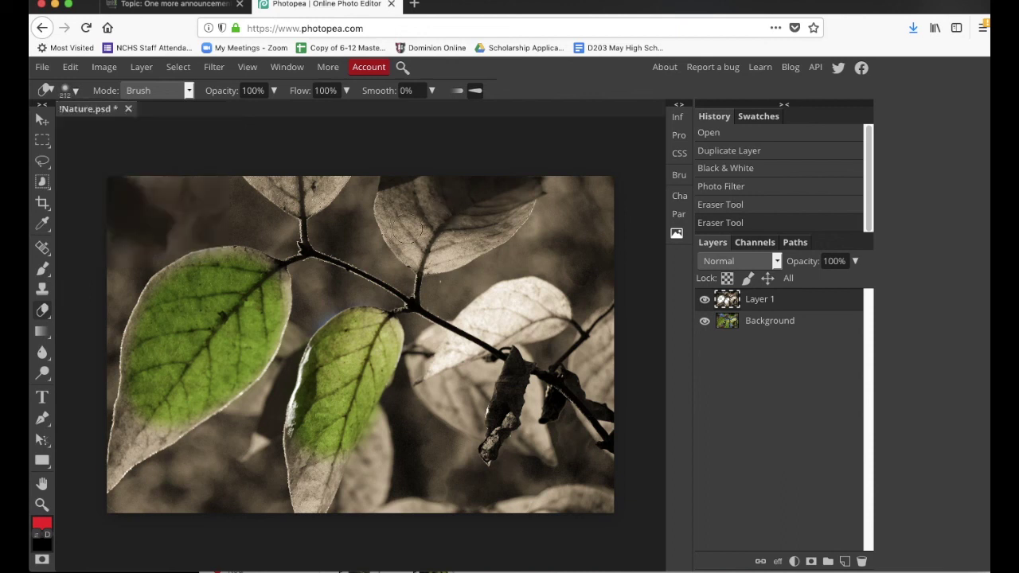
mouse_move(401, 215)
left_mouse_down()
mouse_move(432, 256)
mouse_move(502, 224)
mouse_move(505, 211)
mouse_move(462, 225)
mouse_move(421, 199)
mouse_move(438, 203)
mouse_move(398, 215)
left_mouse_up()
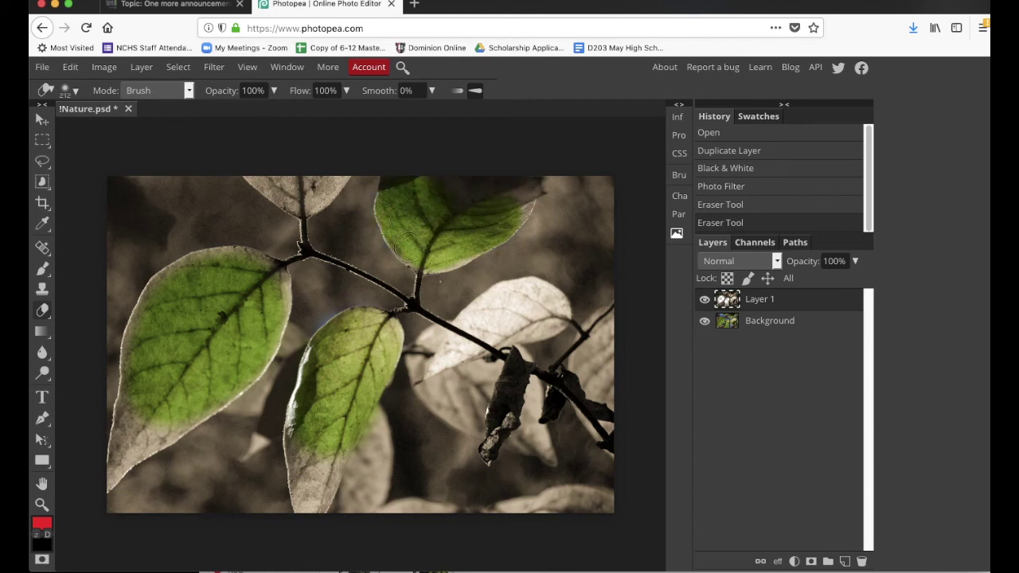
left_click_drag(429, 258, 449, 254)
mouse_move(486, 223)
left_mouse_down()
mouse_move(525, 188)
mouse_move(422, 187)
left_mouse_up()
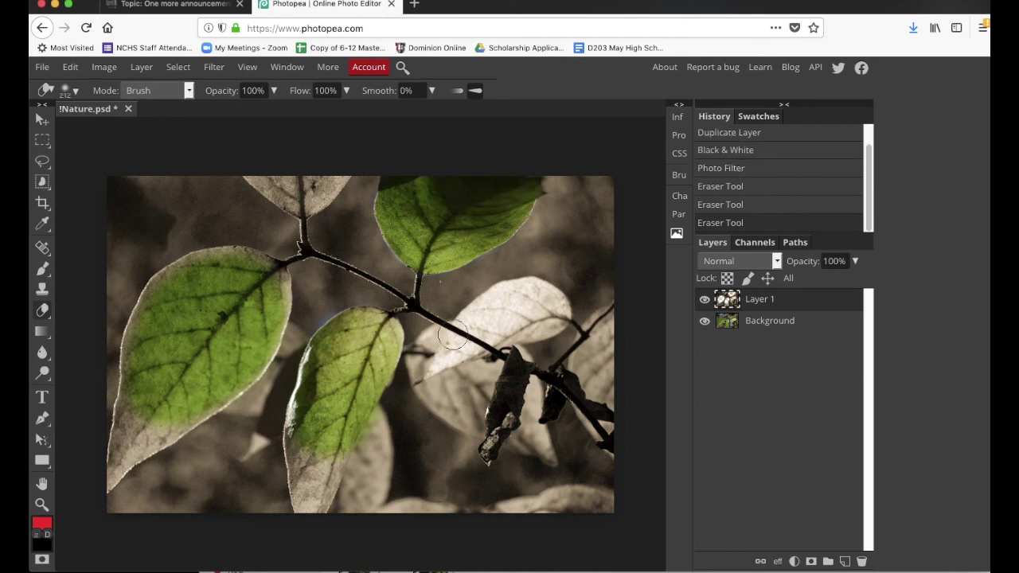
Erase the lower-left leaf tip, top leaf, left leaf's lower area and pale right leaf to green.
mouse_move(319, 469)
left_mouse_down()
mouse_move(310, 423)
mouse_move(314, 496)
mouse_move(307, 461)
mouse_move(309, 493)
left_mouse_up()
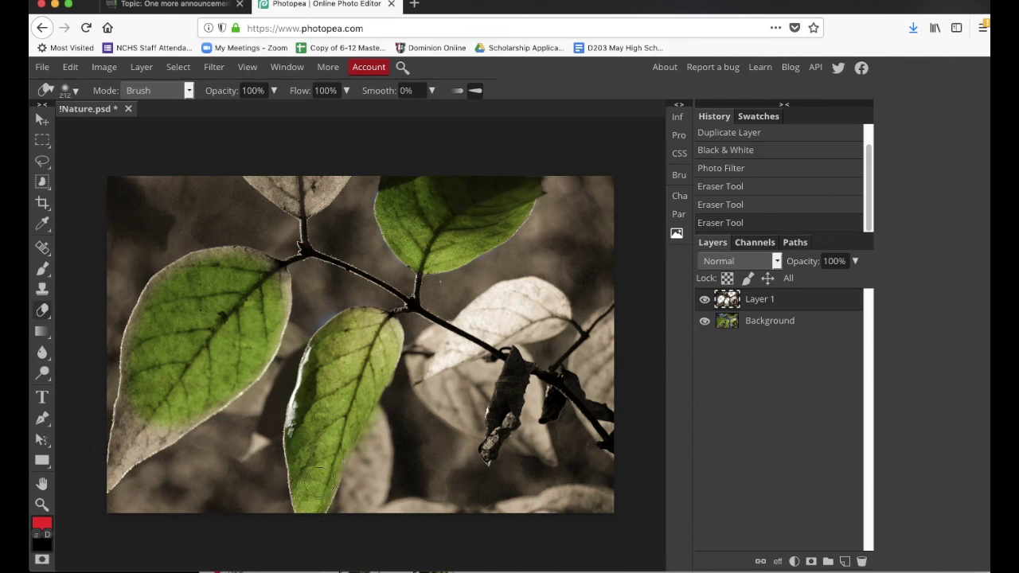
mouse_move(280, 171)
left_mouse_down()
mouse_move(286, 184)
mouse_move(269, 183)
mouse_move(275, 203)
mouse_move(322, 181)
mouse_move(328, 197)
mouse_move(329, 178)
left_mouse_up()
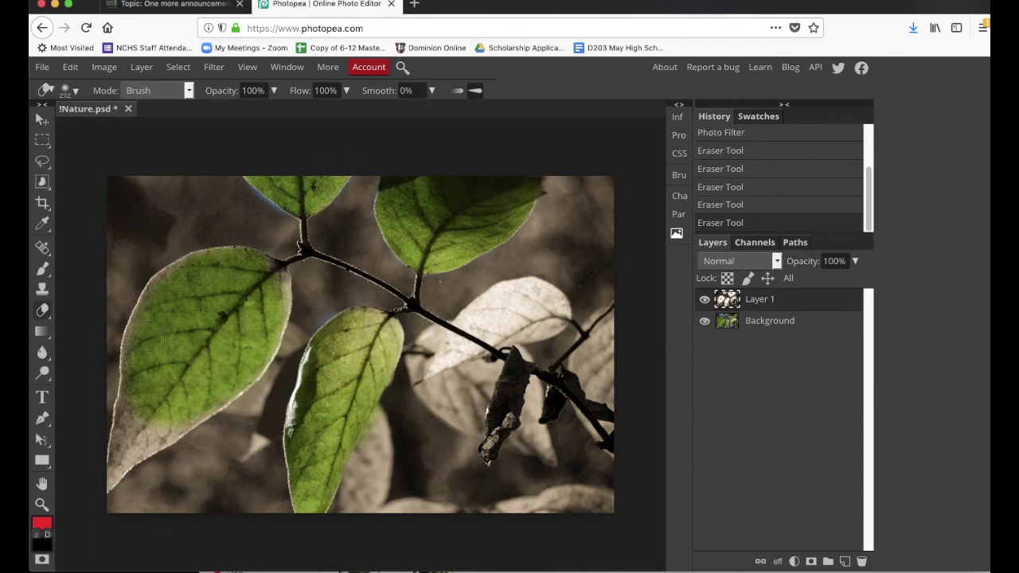
mouse_move(144, 390)
left_mouse_down()
mouse_move(129, 444)
mouse_move(181, 414)
left_mouse_up()
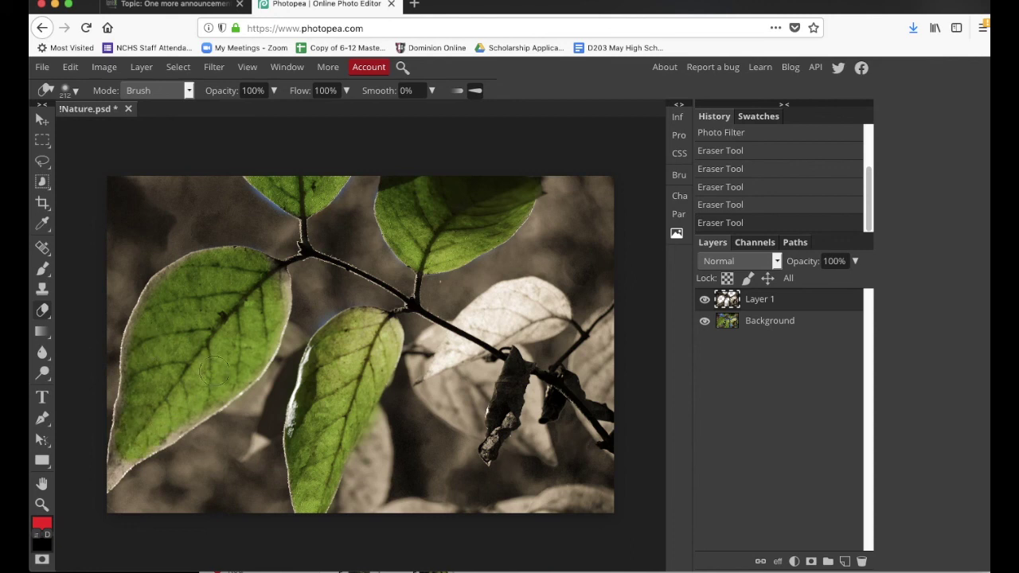
left_click_drag(269, 296, 283, 303)
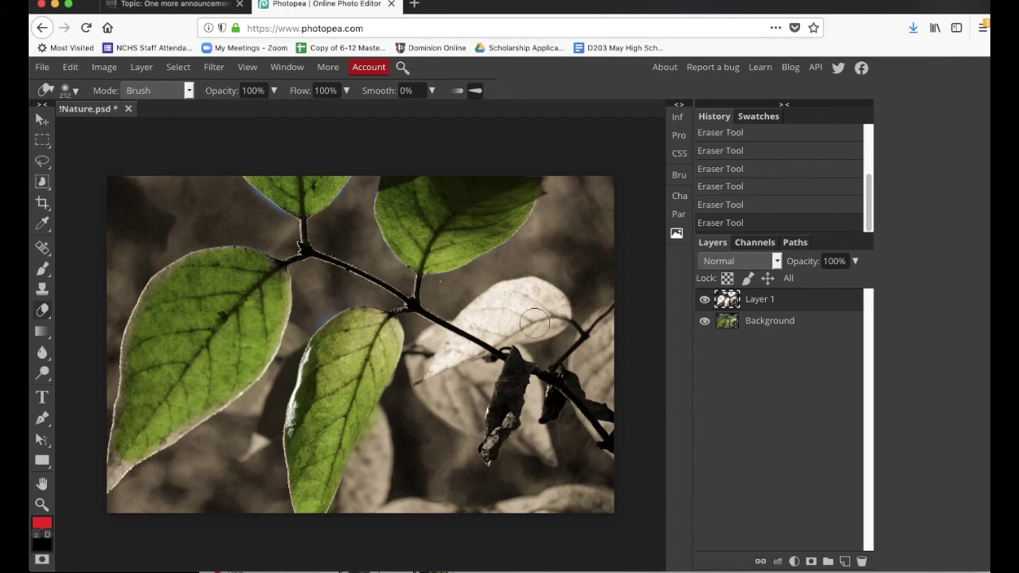
mouse_move(535, 323)
left_mouse_down()
mouse_move(469, 340)
mouse_move(519, 299)
mouse_move(546, 317)
mouse_move(461, 342)
mouse_move(452, 356)
mouse_move(500, 294)
mouse_move(539, 296)
mouse_move(555, 320)
mouse_move(470, 323)
mouse_move(438, 356)
left_mouse_up()
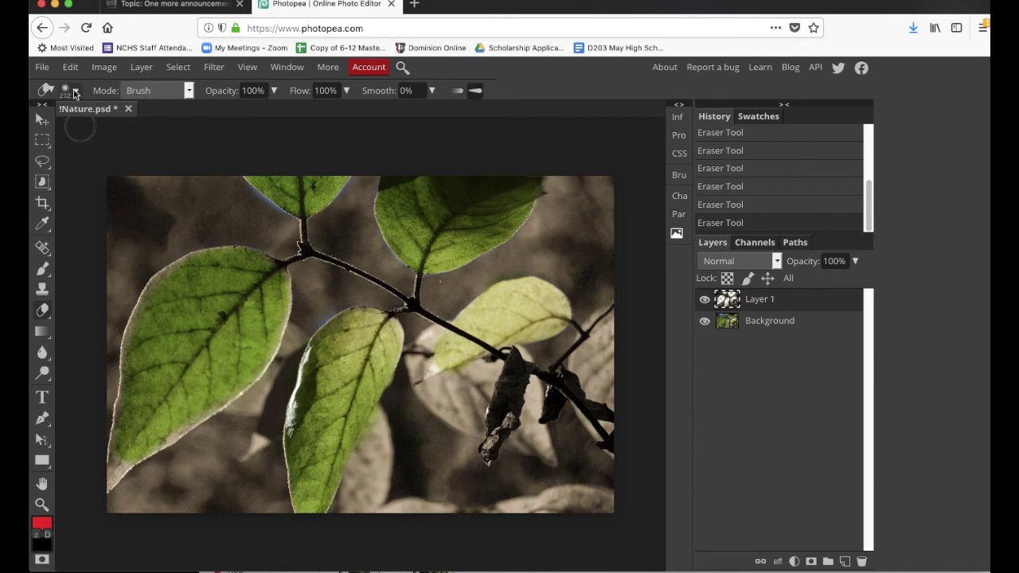
left_click(67, 91)
With a 63 px eraser, restore the dead leaf's brown, then hide the sepia Layer 1.
left_click(123, 129)
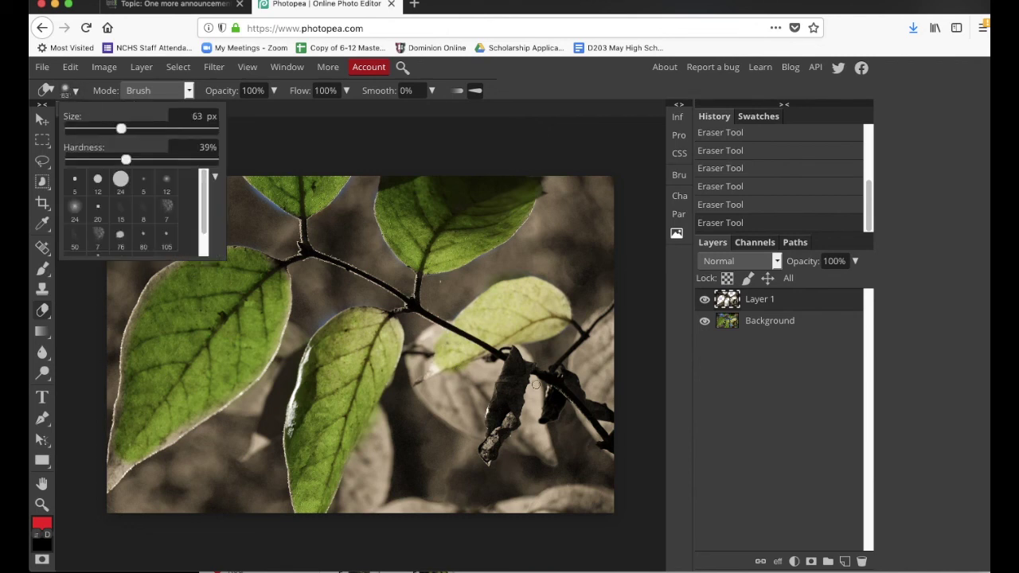
left_click(447, 360)
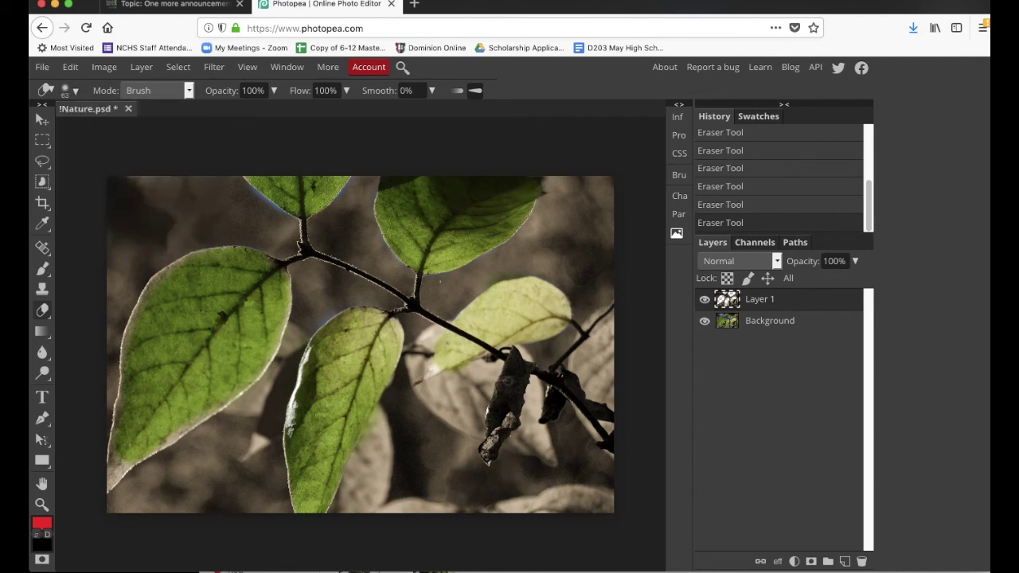
mouse_move(507, 381)
left_mouse_down()
mouse_move(513, 409)
mouse_move(506, 414)
mouse_move(500, 390)
mouse_move(490, 441)
left_mouse_up()
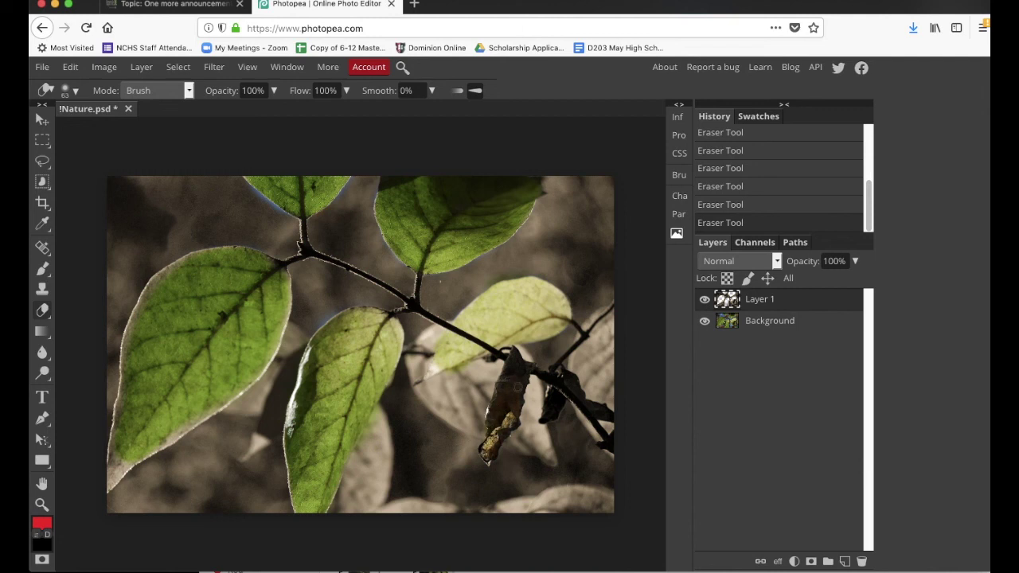
mouse_move(518, 387)
left_mouse_down()
mouse_move(518, 361)
mouse_move(509, 374)
left_mouse_up()
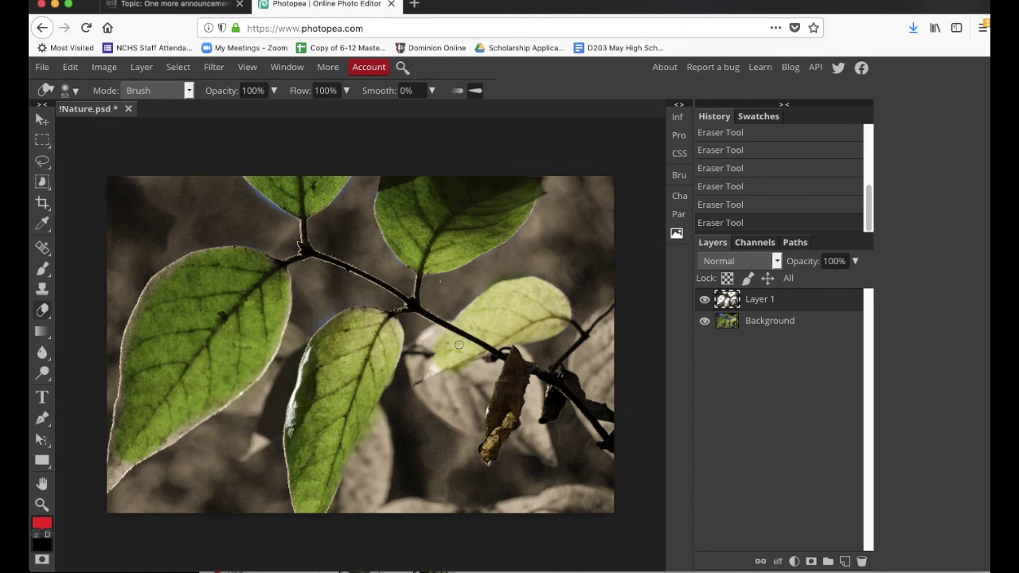
left_click(703, 298)
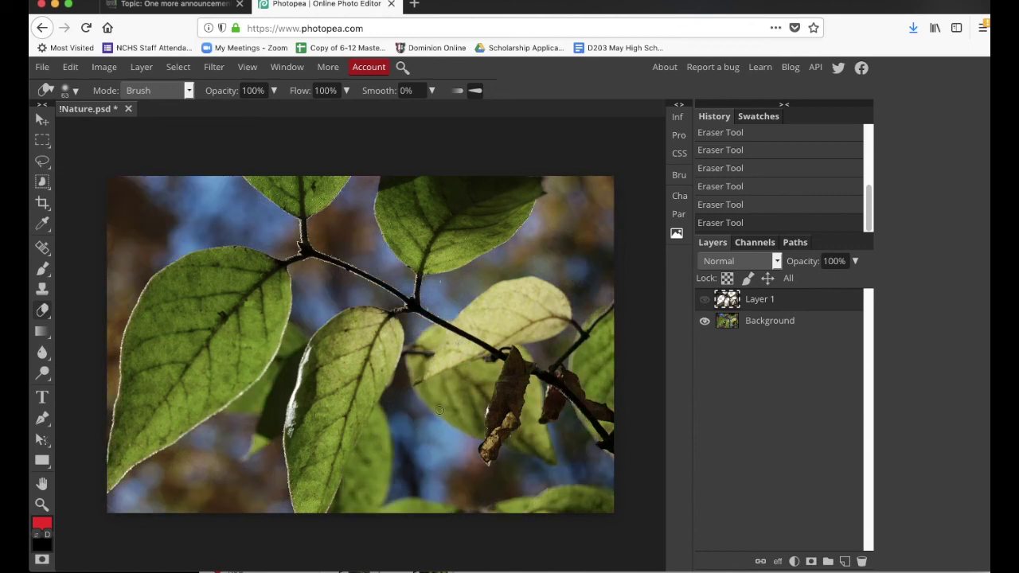